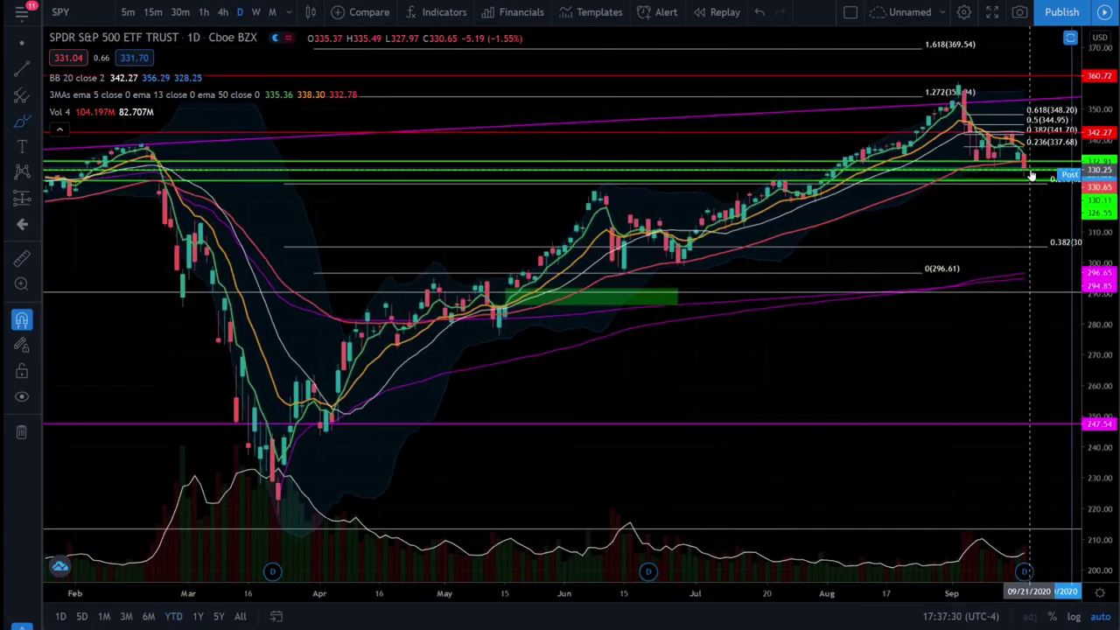
Step: Shift the SPY daily candles left to leave empty space right of the last candle
scroll(941, 333, up, 5)
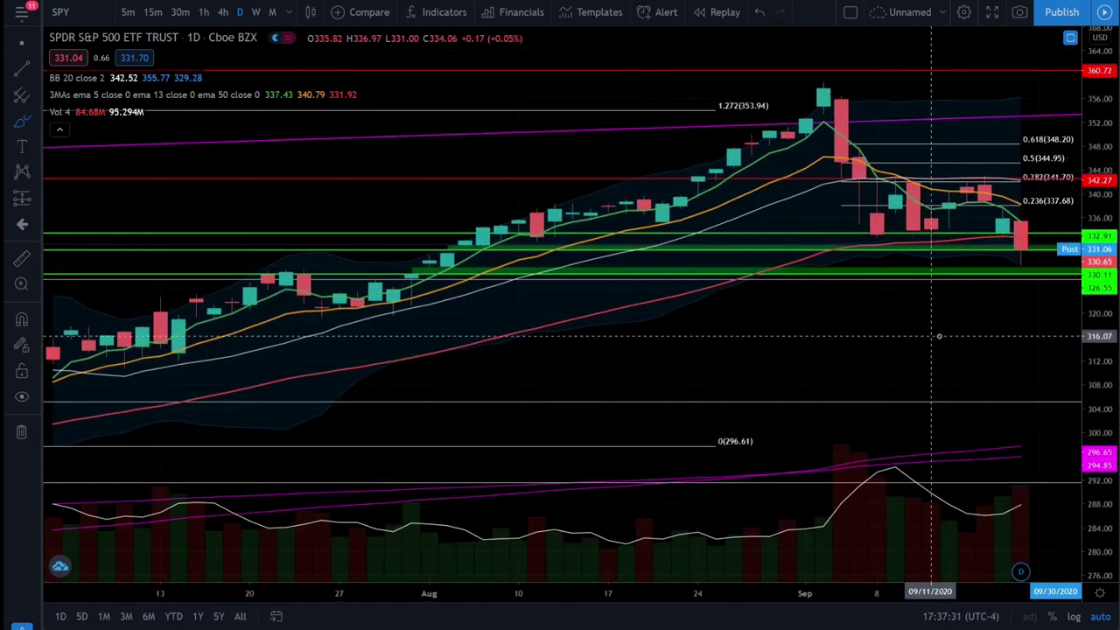
drag(939, 336, 831, 349)
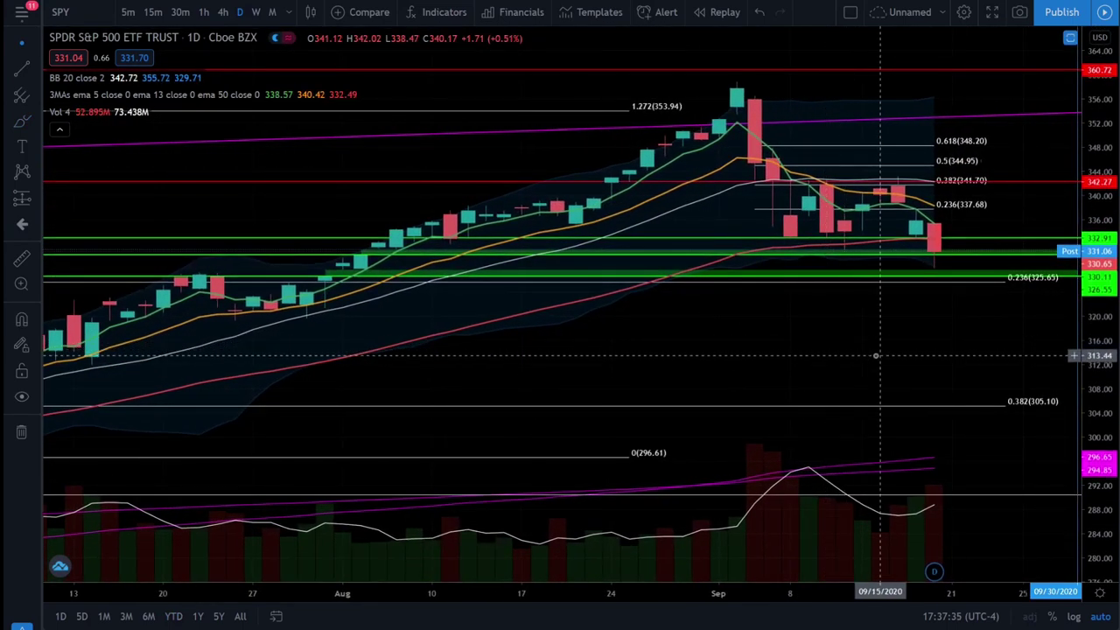
drag(905, 350, 795, 357)
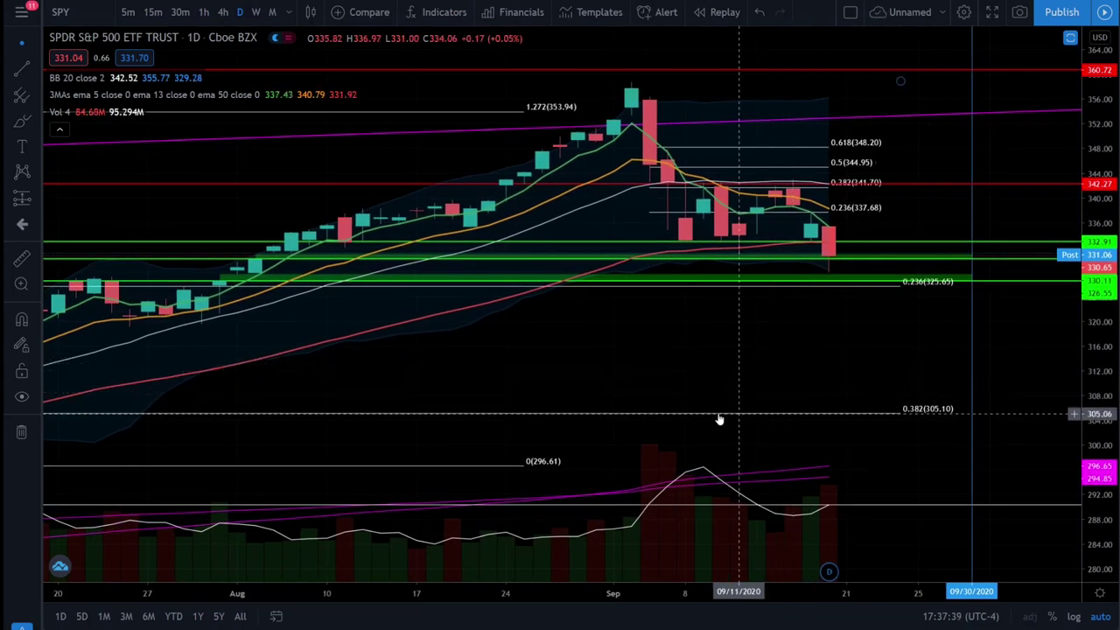
Step: With the Brush, trace SPY from the September high down to 325.65, discarding a projected rally stroke toward 352
click(22, 120)
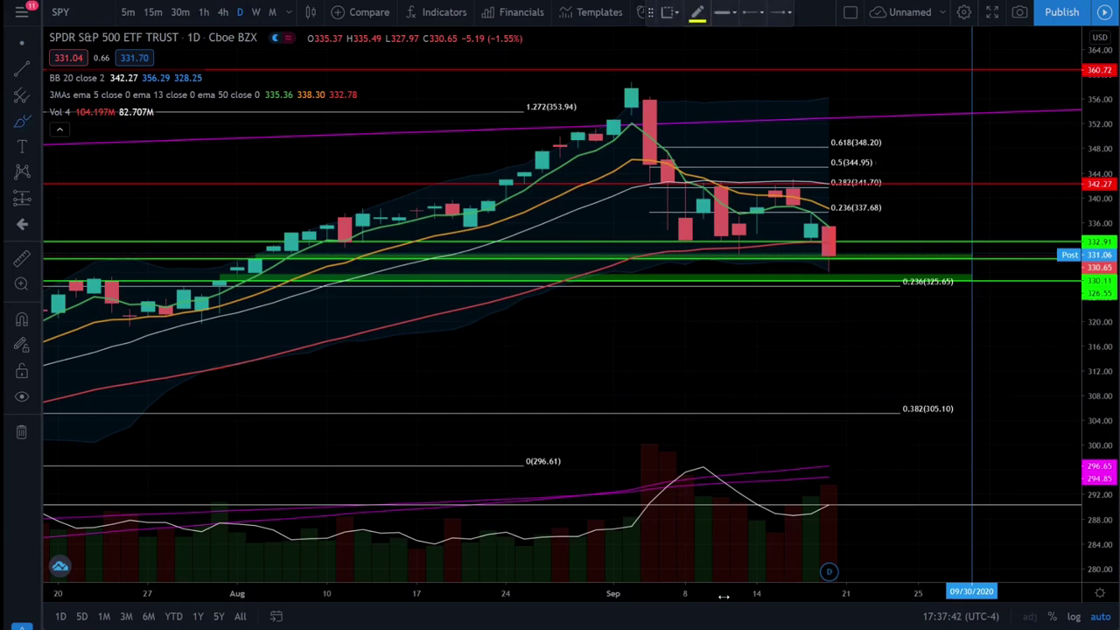
mouse_move(630, 81)
mouse_down()
mouse_move(738, 256)
mouse_move(792, 171)
mouse_move(864, 289)
mouse_up()
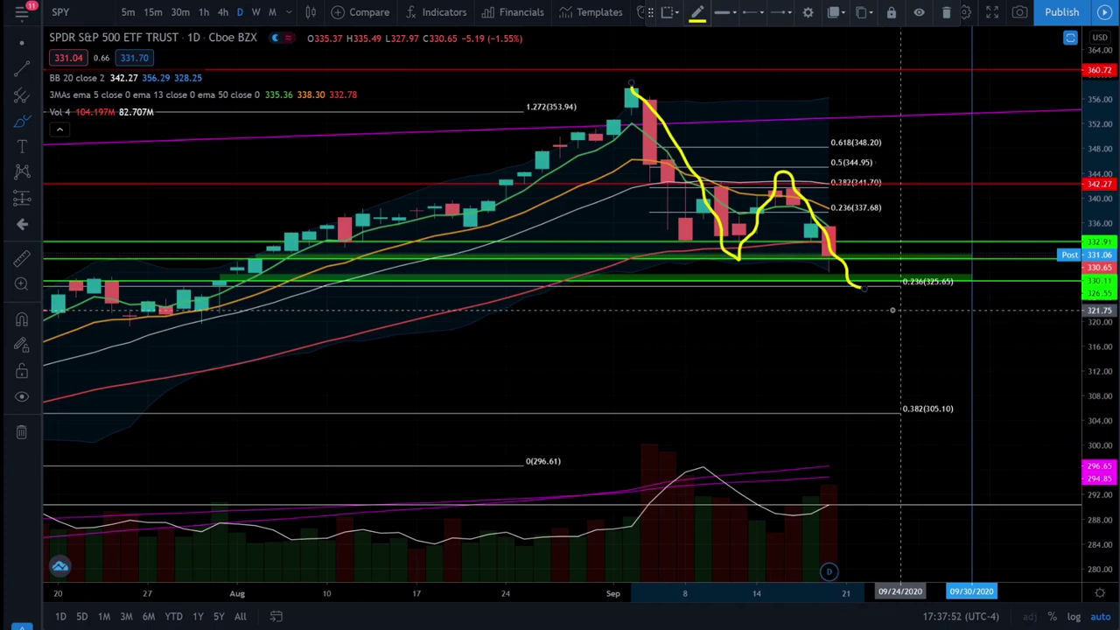
mouse_move(863, 287)
mouse_down()
mouse_move(953, 171)
mouse_move(950, 145)
mouse_move(1006, 171)
mouse_up()
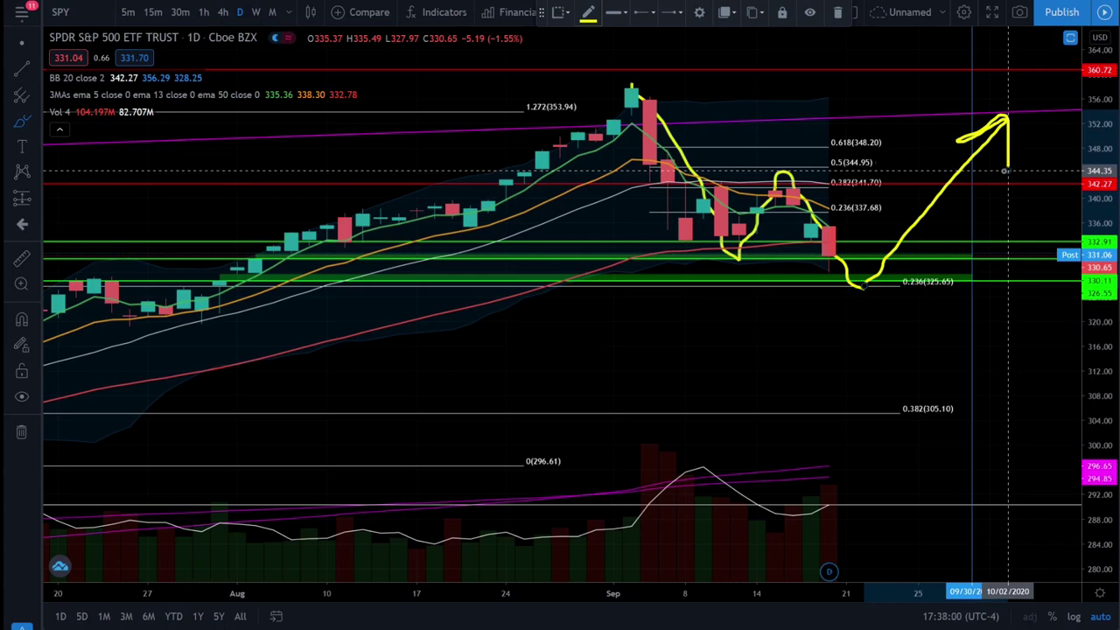
key(ctrl+z)
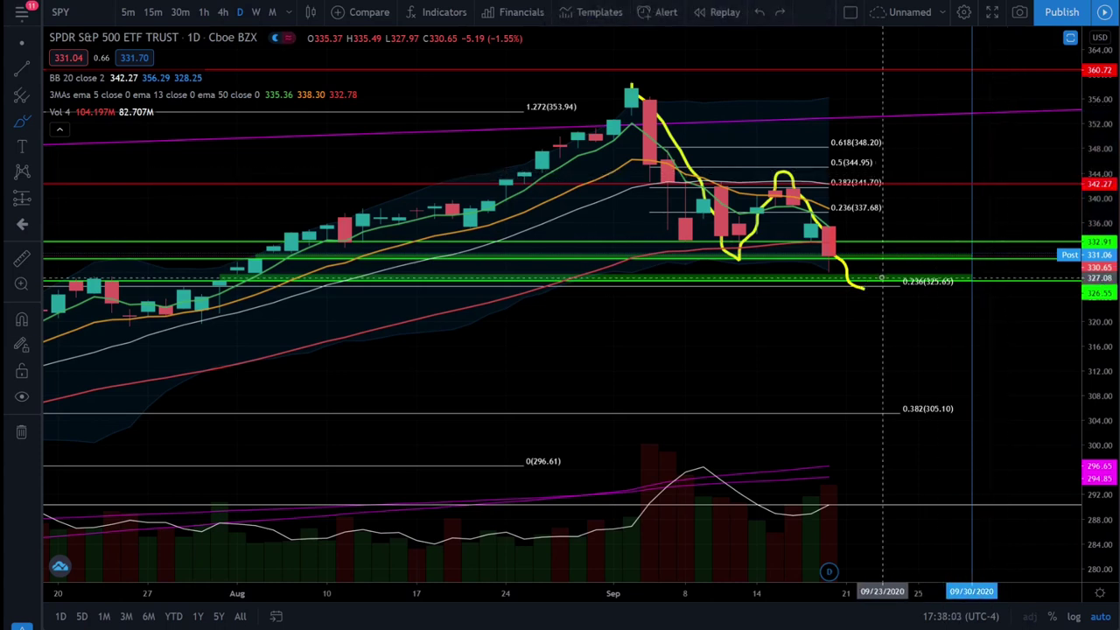
Step: Undo the remaining yellow stroke and zoom SPY's time axis in on late August and September
key(ctrl+z)
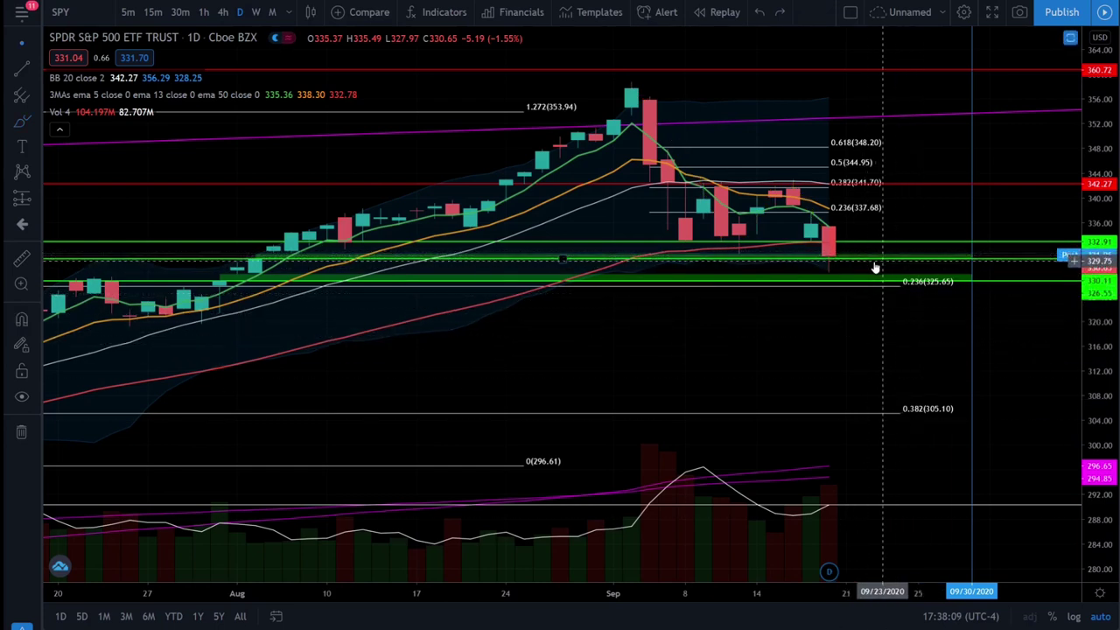
click(594, 276)
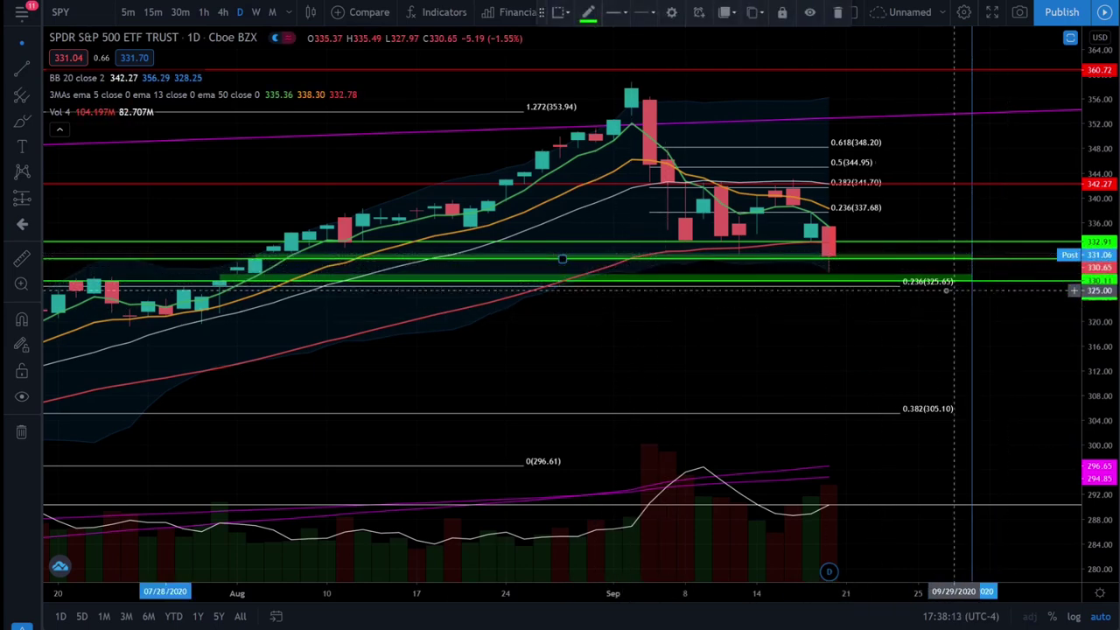
click(813, 278)
scroll(814, 278, up, 2)
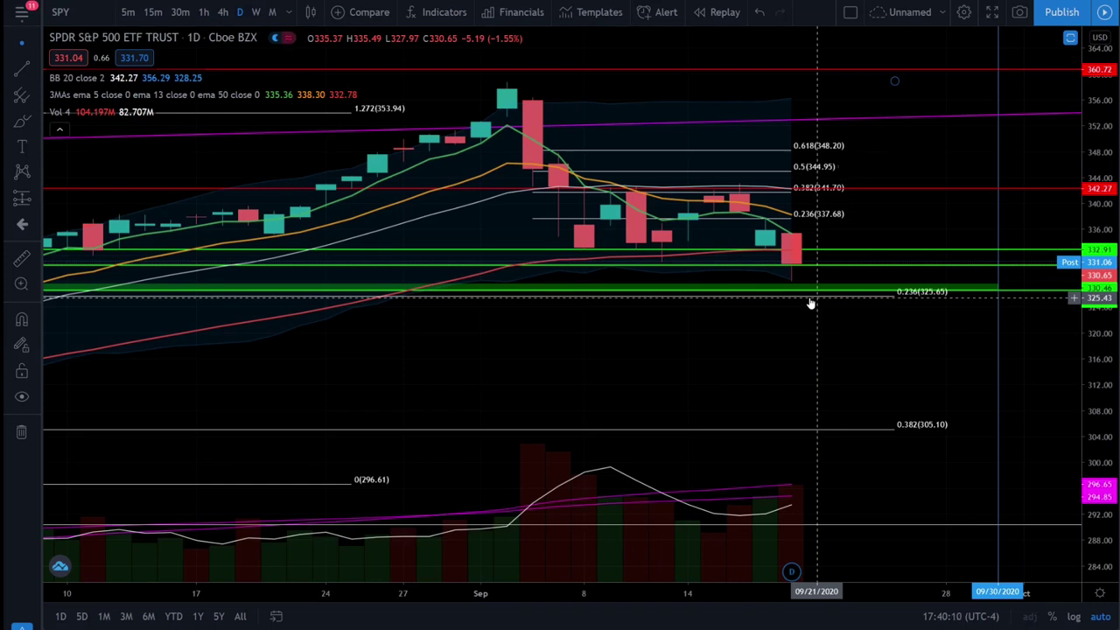
click(21, 121)
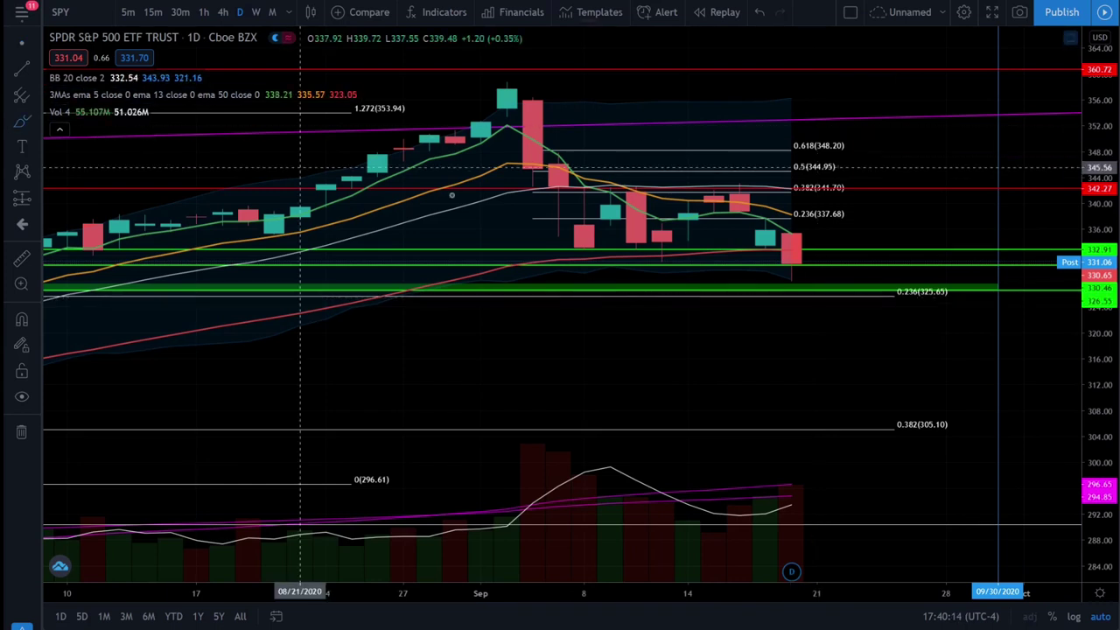
click(790, 276)
mouse_move(790, 277)
mouse_down()
mouse_move(817, 291)
mouse_move(894, 226)
mouse_move(931, 234)
mouse_move(961, 255)
mouse_move(972, 308)
mouse_move(1019, 377)
mouse_move(1024, 350)
mouse_up()
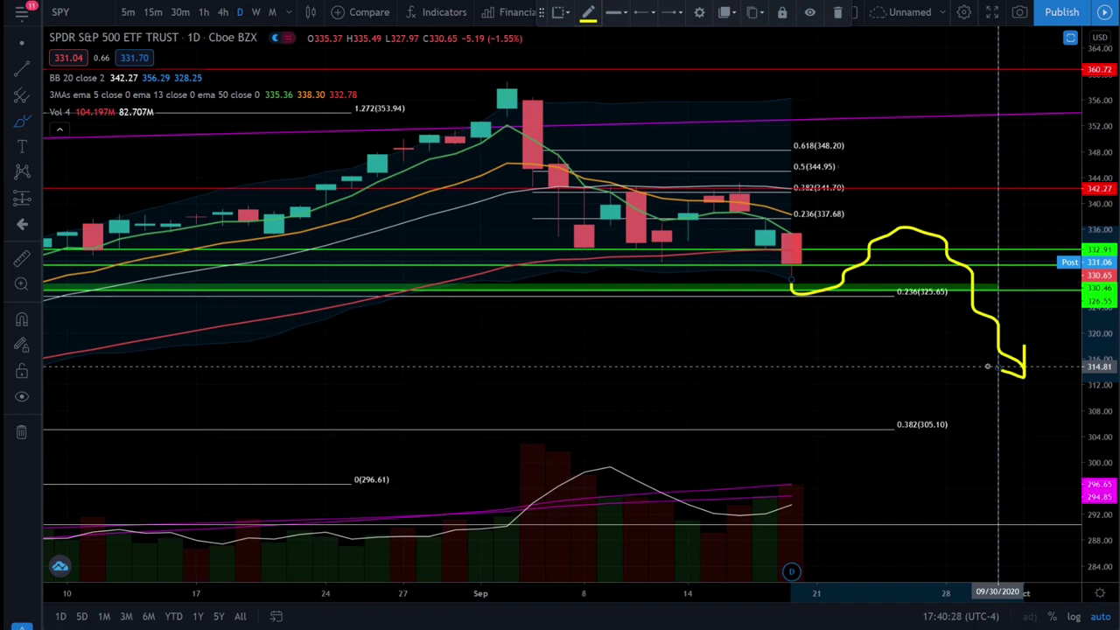
key(Delete)
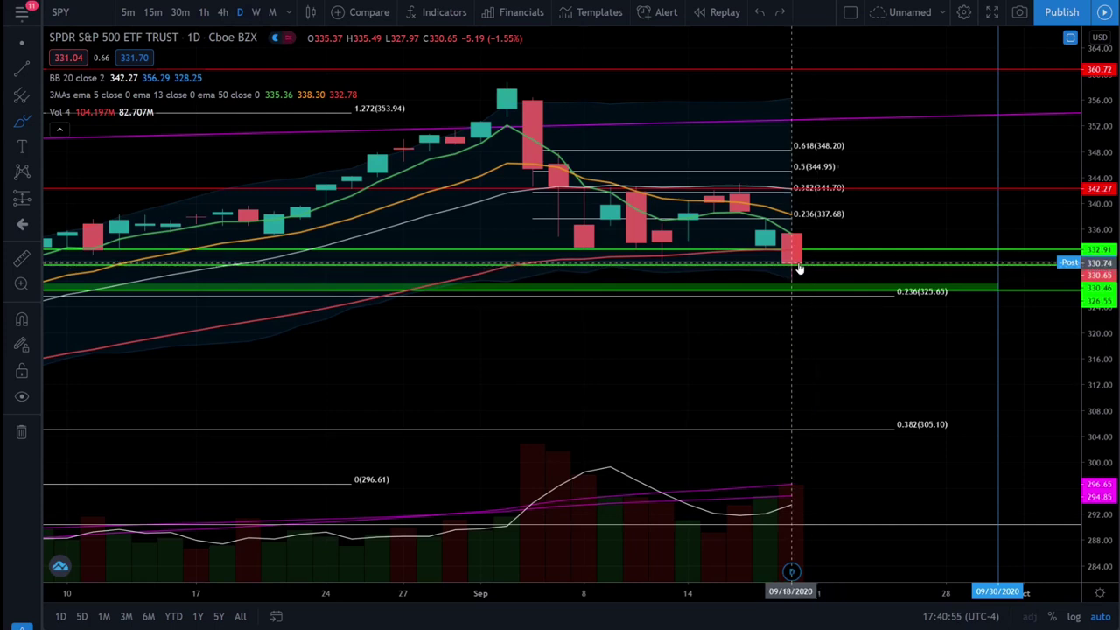
Step: Sketch a dip to 325.65 and mark the September high, 0.382 highs, 337 cap and 331 lows
mouse_move(796, 266)
mouse_down()
mouse_move(818, 289)
mouse_move(845, 292)
mouse_move(878, 242)
mouse_move(901, 229)
mouse_move(940, 234)
mouse_move(997, 334)
mouse_up()
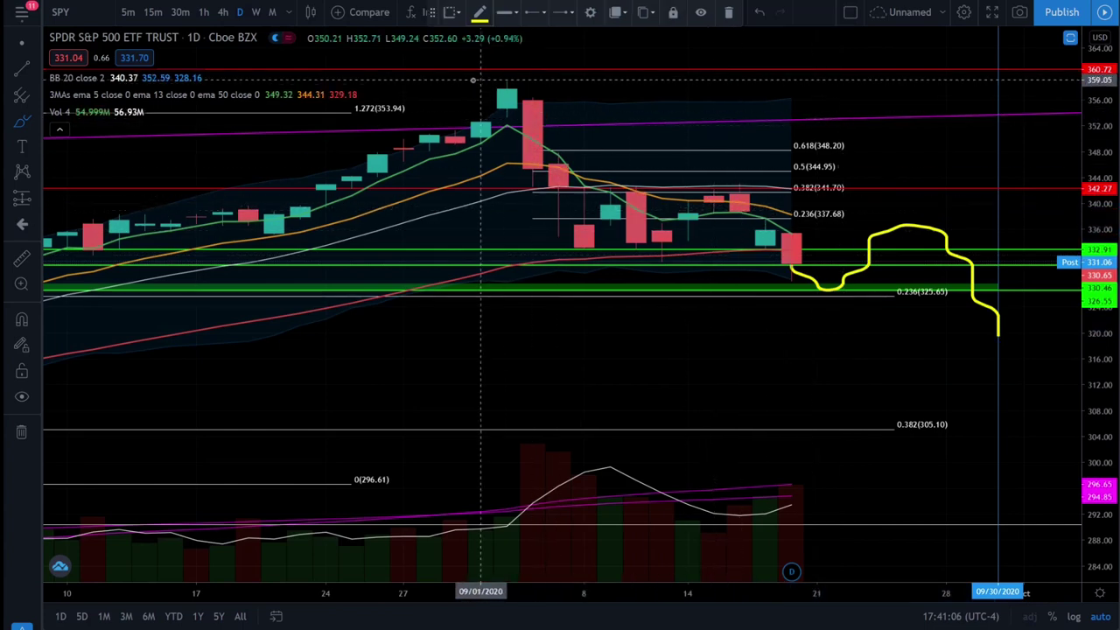
drag(482, 83, 567, 88)
drag(691, 186, 765, 189)
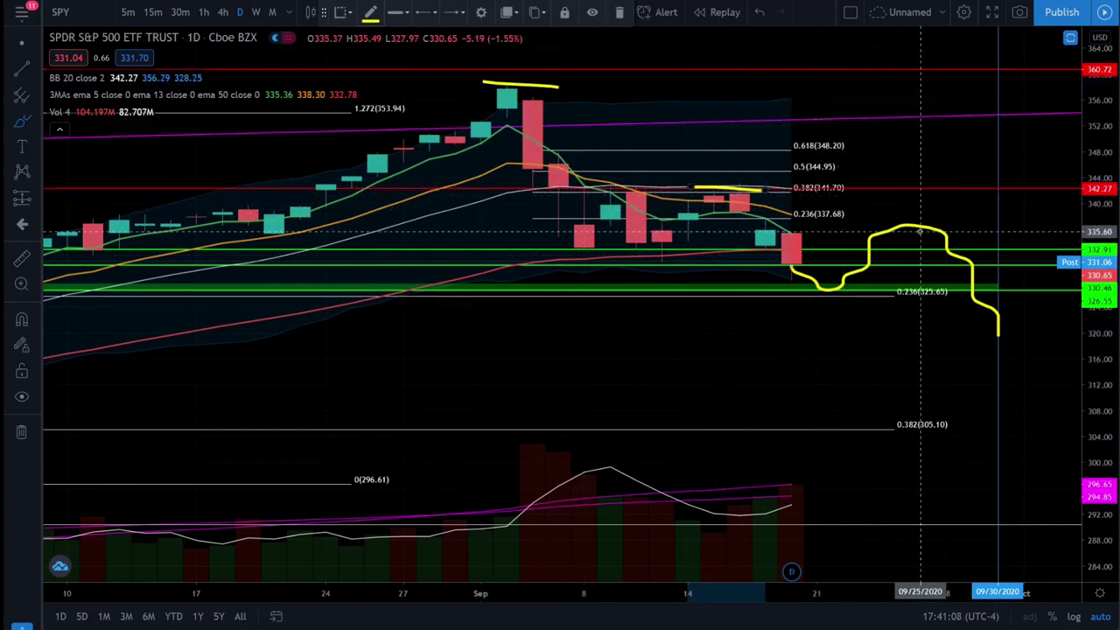
drag(872, 220, 969, 223)
drag(561, 260, 663, 266)
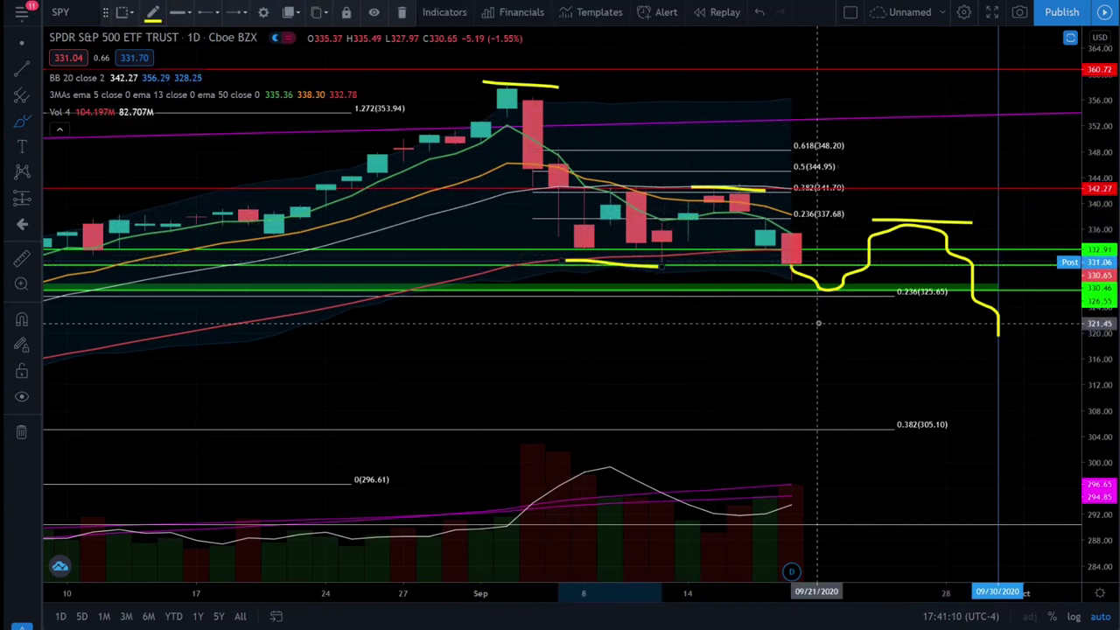
Step: Mark and undo levels below 325.65, then sketch and erase a projected path from the last candle
drag(794, 305, 869, 306)
drag(977, 345, 1023, 345)
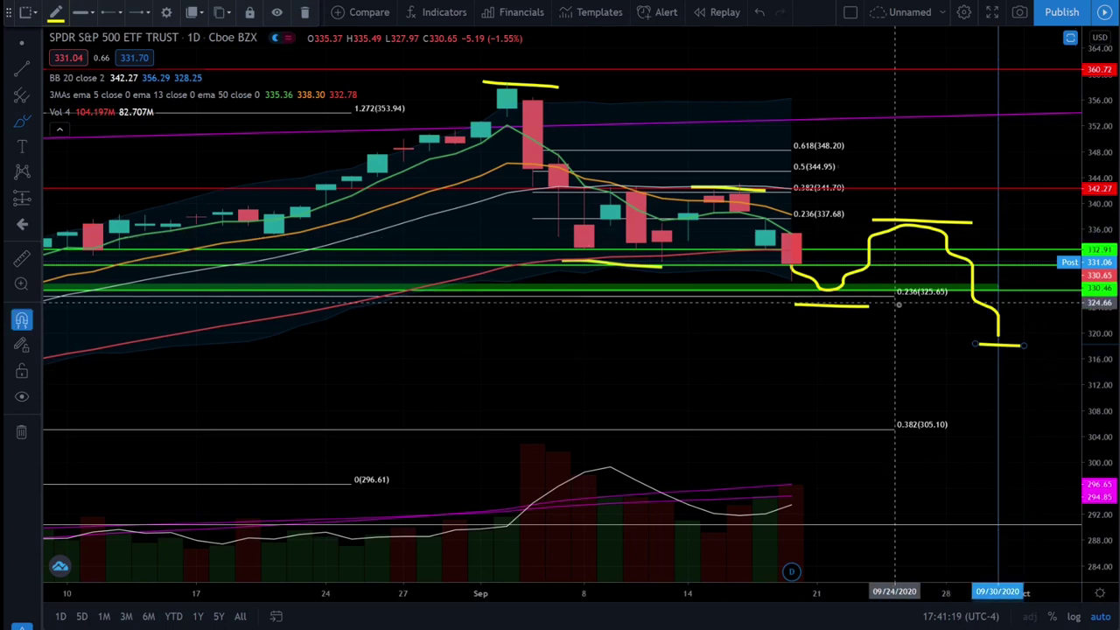
key(ctrl+z)
key(ctrl+z)
key(ctrl+z)
key(ctrl+z)
key(ctrl+z)
key(ctrl+z)
key(ctrl+z)
key(ctrl+z)
key(ctrl+z)
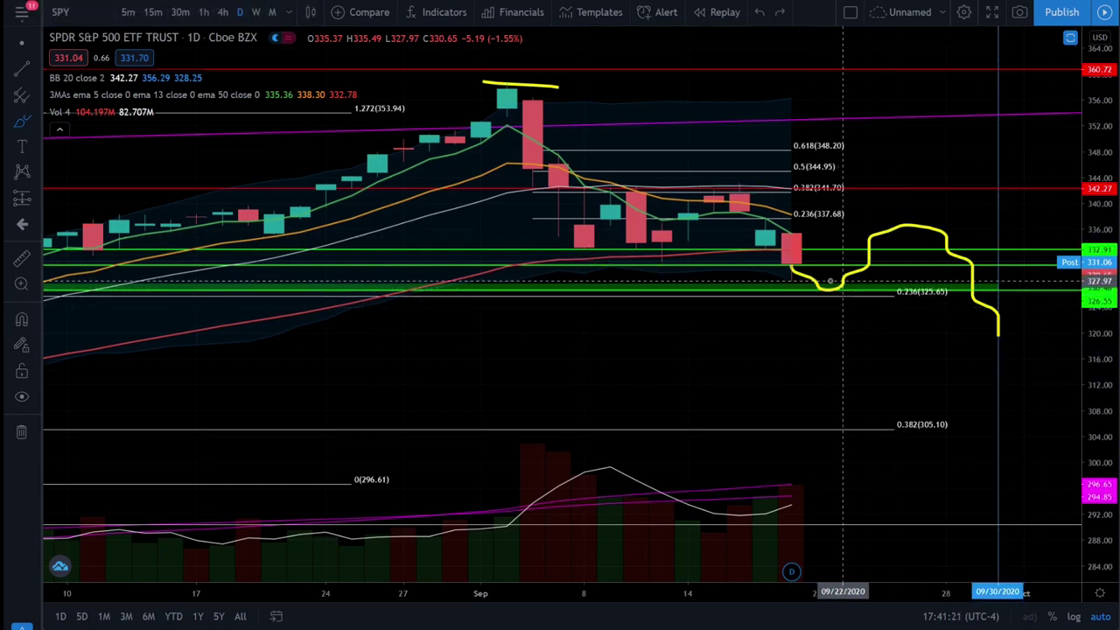
mouse_move(790, 263)
mouse_down()
mouse_move(822, 296)
mouse_move(853, 301)
mouse_move(894, 206)
mouse_move(954, 165)
mouse_move(974, 178)
mouse_move(1019, 261)
mouse_move(1046, 258)
mouse_move(1074, 232)
mouse_up()
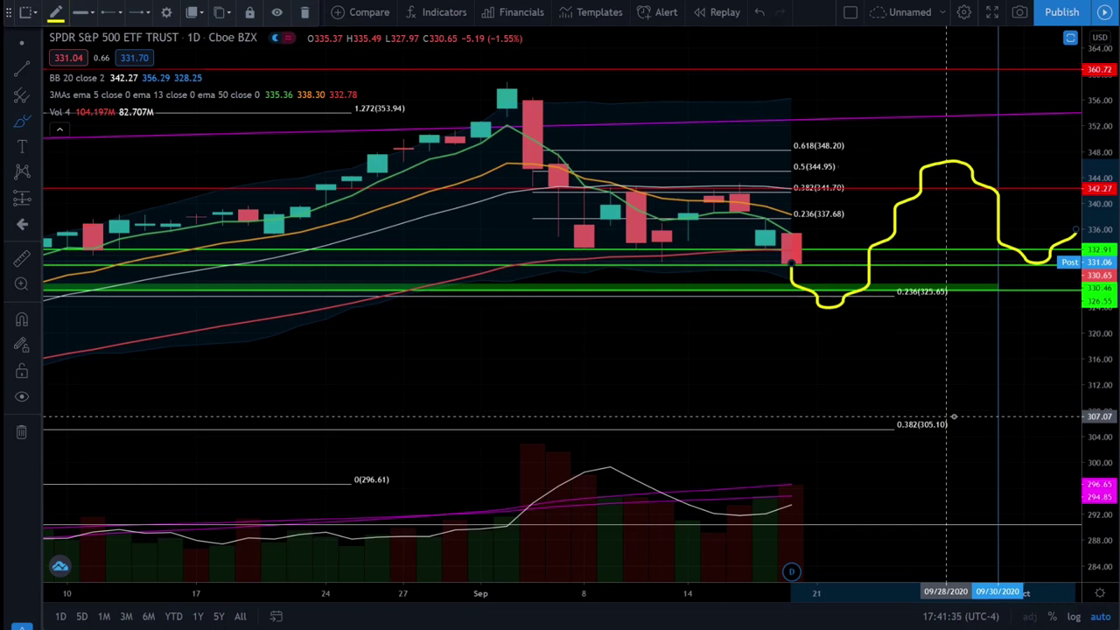
key(Delete)
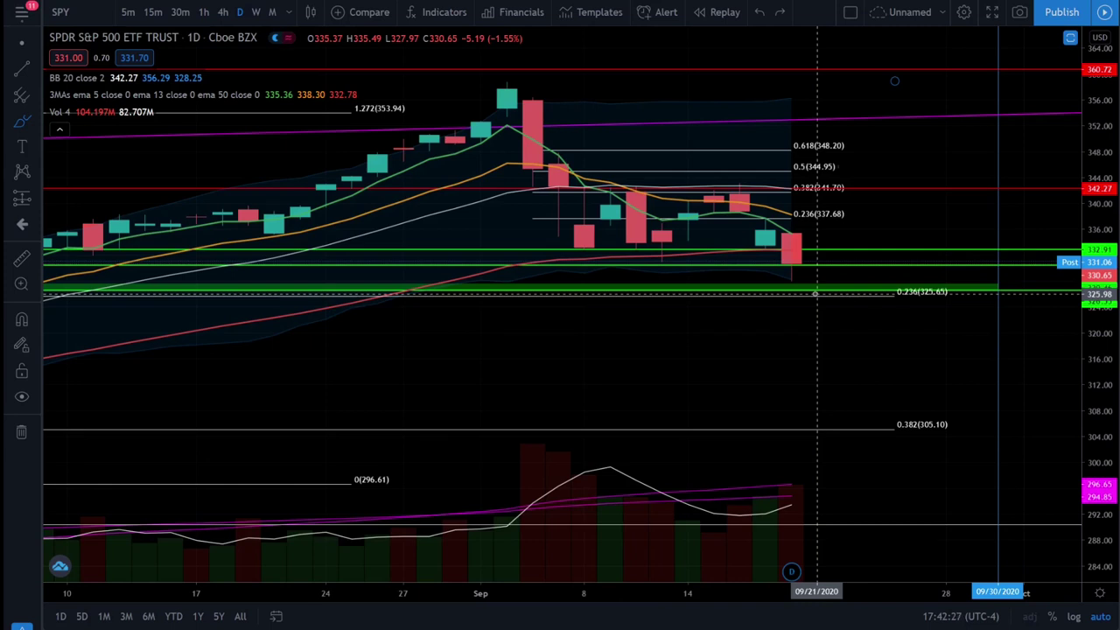
Step: Move SPY's green support band up to about 327.53 and zoom out
drag(816, 294, 816, 289)
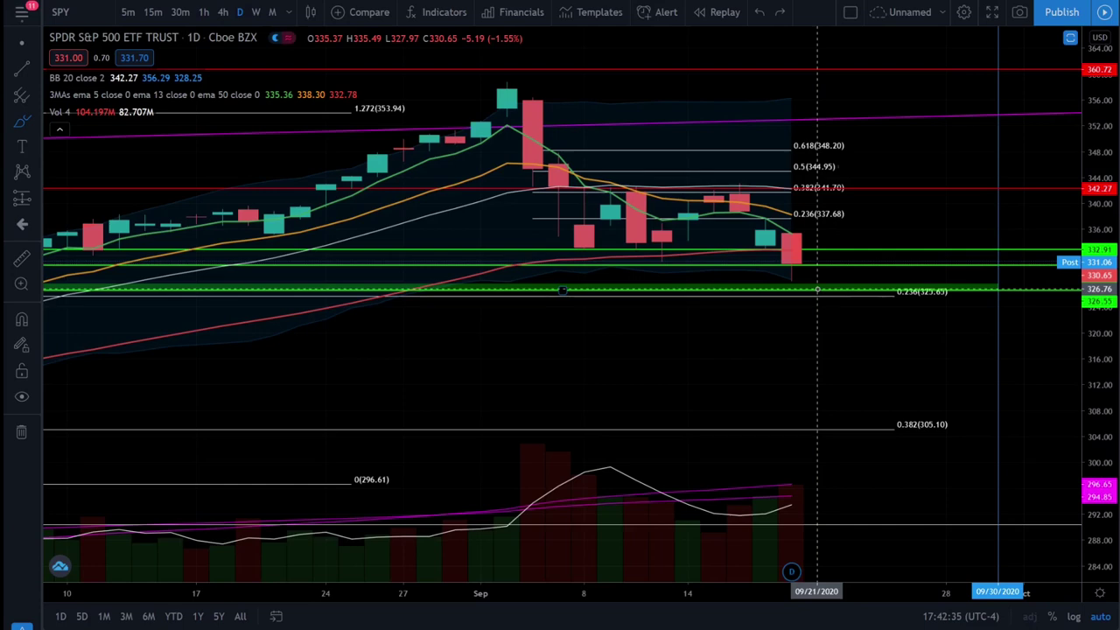
scroll(817, 289, down, 5)
scroll(962, 358, down, 1)
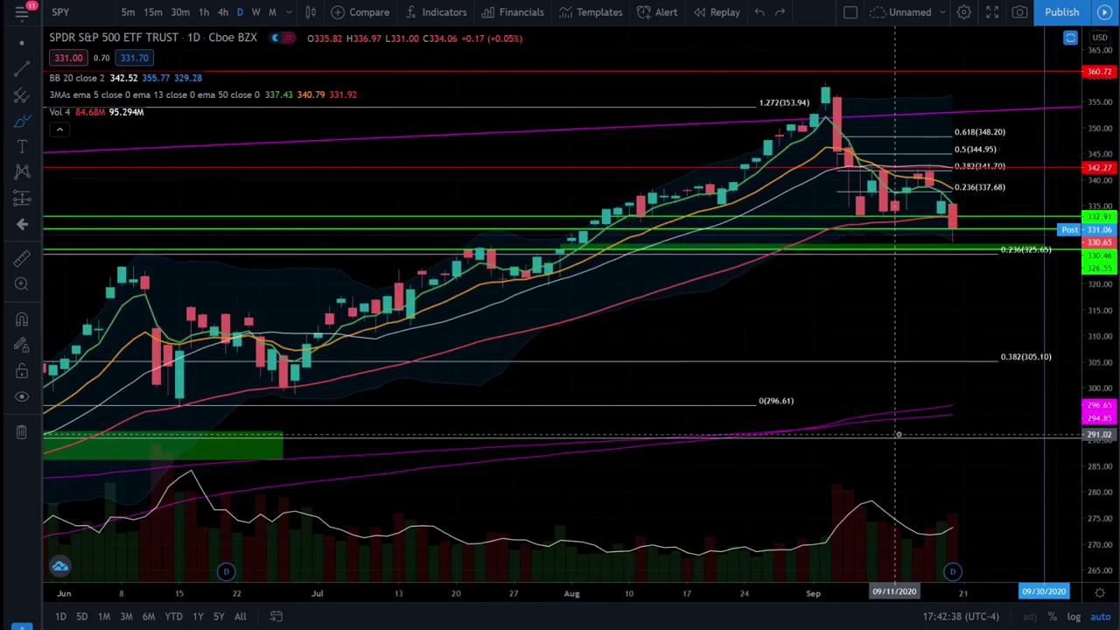
Step: Draw yellow lines near 291 and 281 and circle the 0.236 (325.65) level by the last bar
drag(874, 430, 1036, 430)
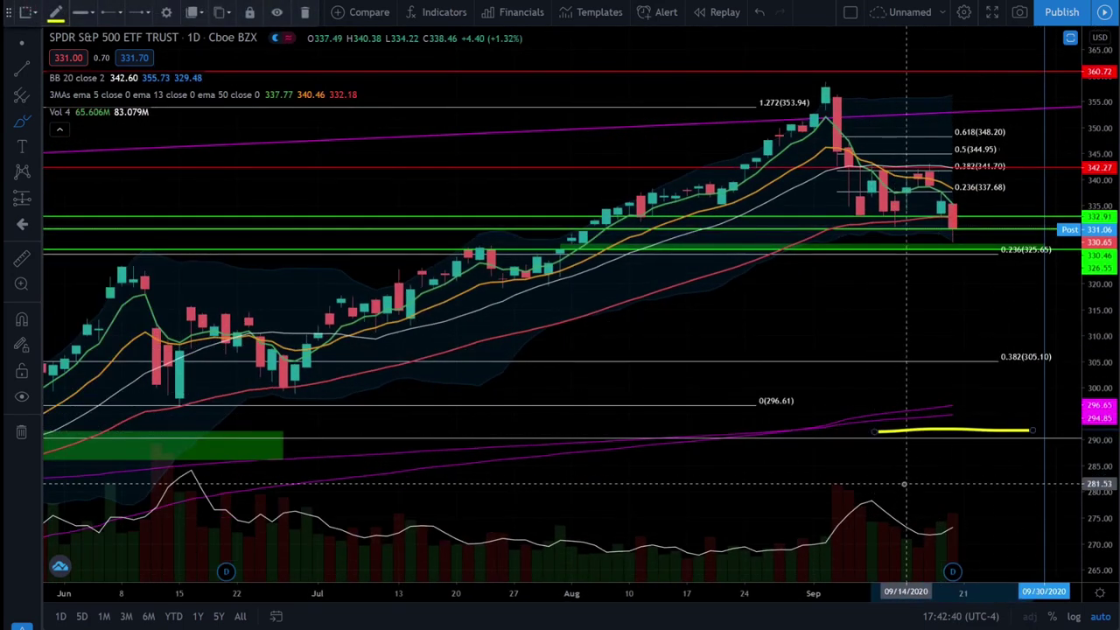
drag(897, 487, 1041, 482)
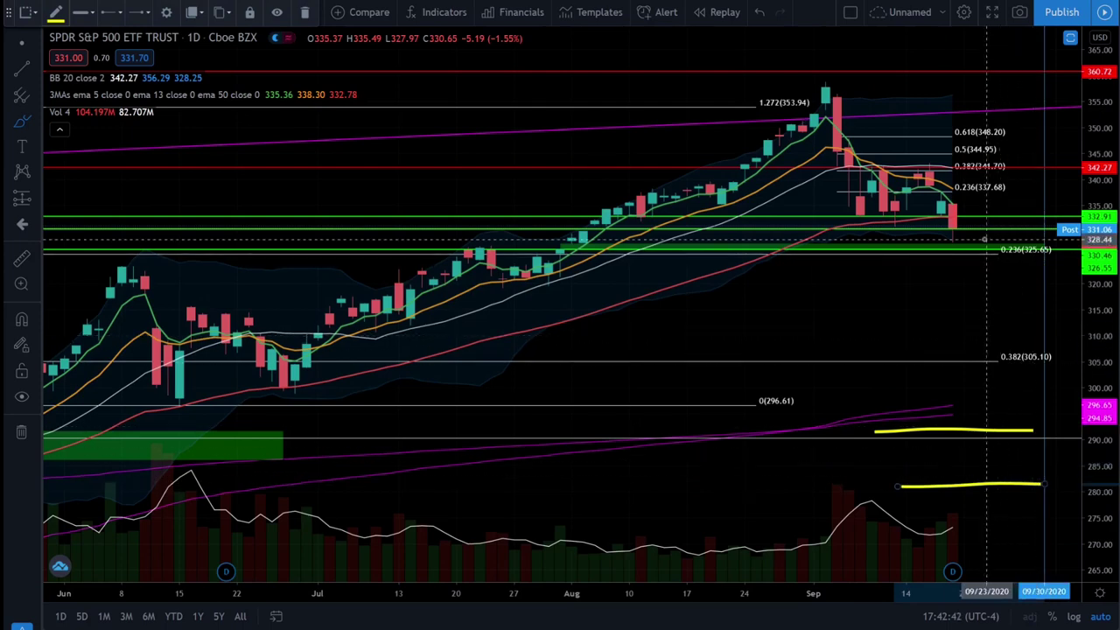
mouse_move(980, 235)
mouse_down()
mouse_move(953, 242)
mouse_move(997, 257)
mouse_move(986, 235)
mouse_up()
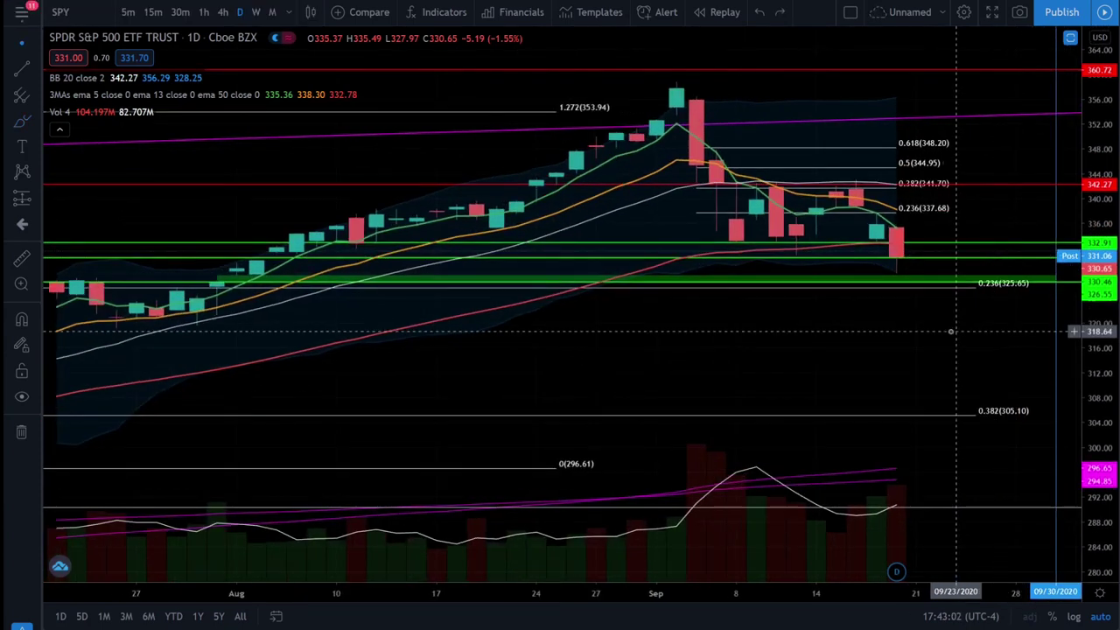
drag(951, 332, 695, 262)
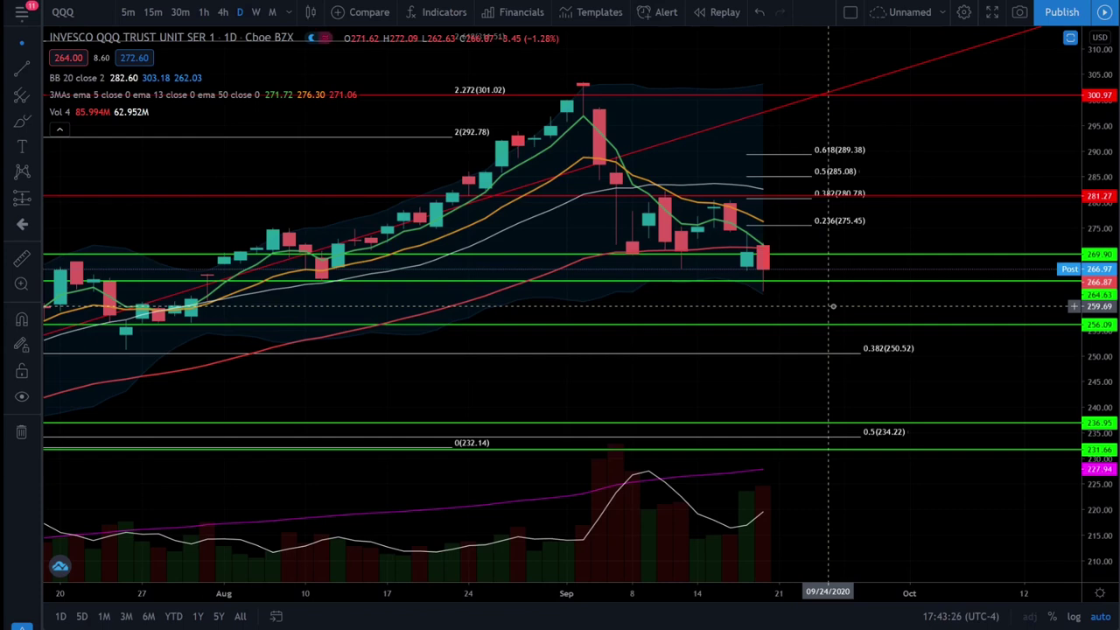
Step: Sketch QQQ's drop from the September high toward 256, erase it, then switch to DIA
click(19, 122)
mouse_move(581, 85)
mouse_down()
mouse_move(665, 267)
mouse_move(730, 209)
mouse_move(795, 324)
mouse_up()
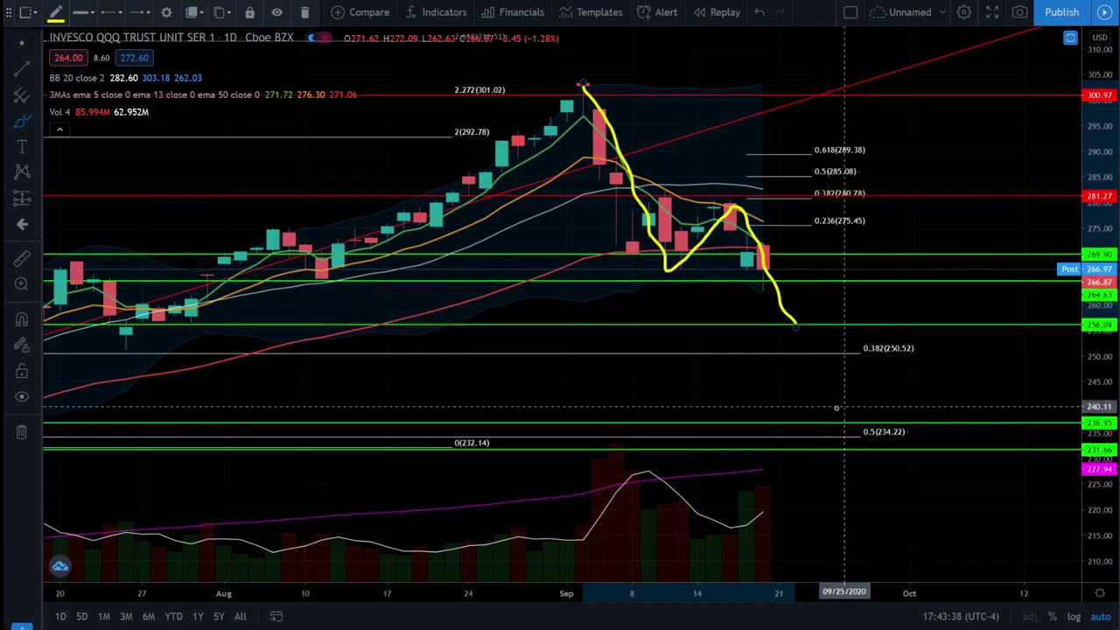
key(Delete)
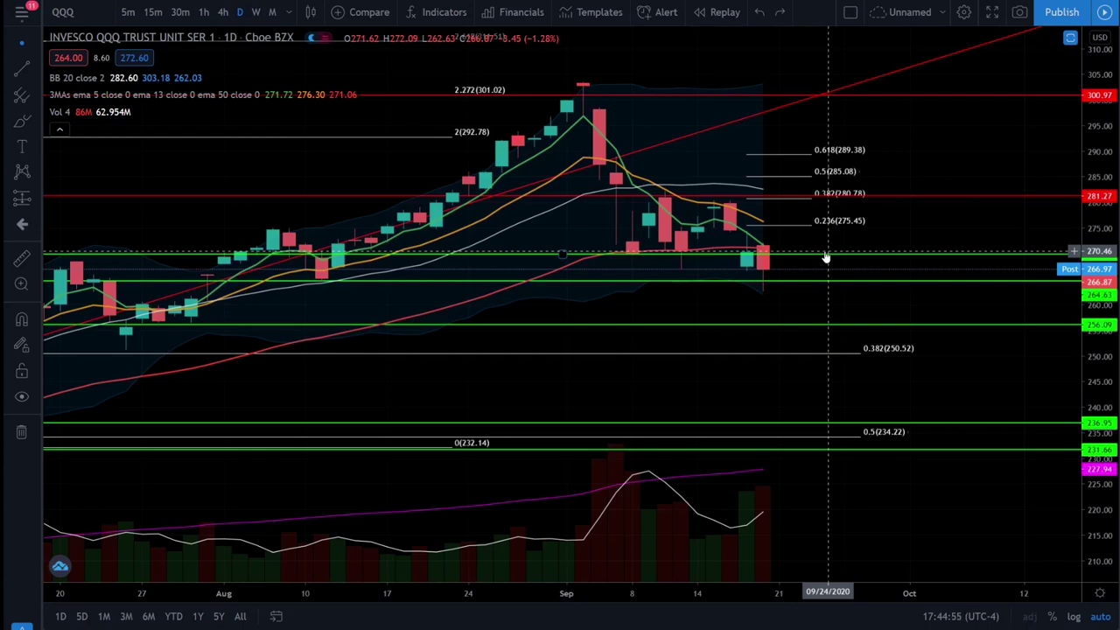
key(space)
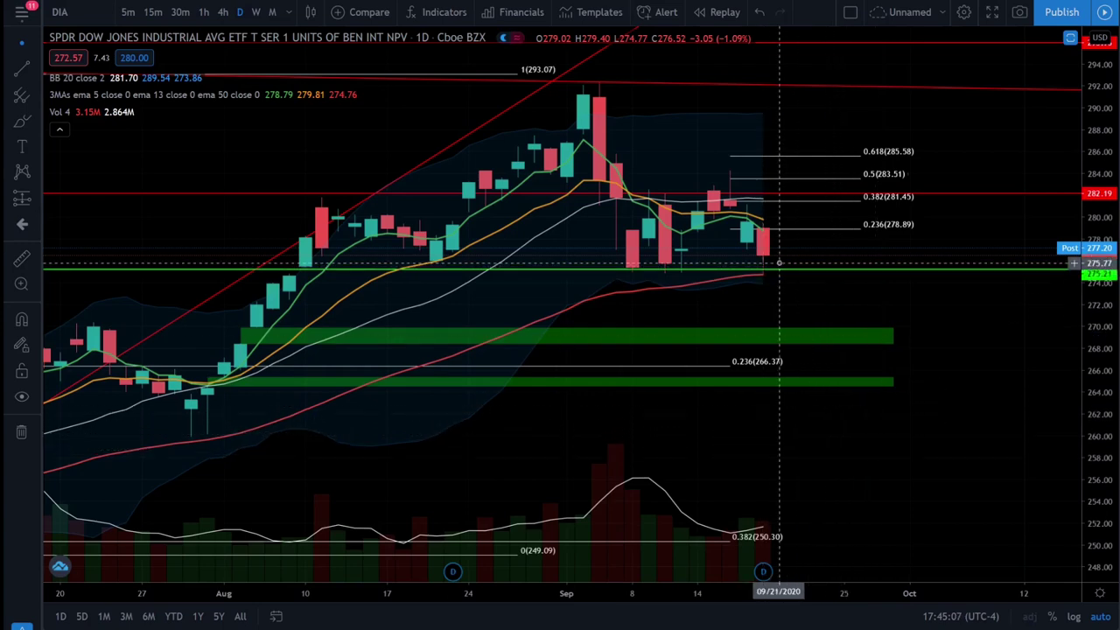
Step: Sketch DIA's path down from the September peak with the Brush (Alt+B), then delete it
key(alt+b)
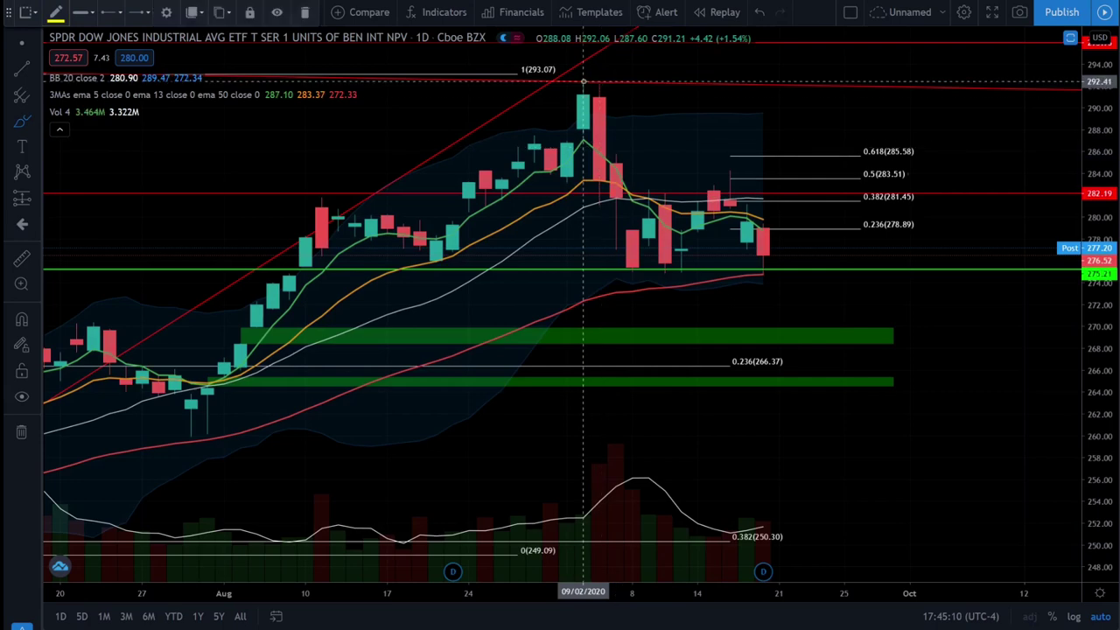
mouse_move(582, 81)
mouse_down()
mouse_move(656, 260)
mouse_move(678, 254)
mouse_move(729, 181)
mouse_move(748, 232)
mouse_move(779, 267)
mouse_up()
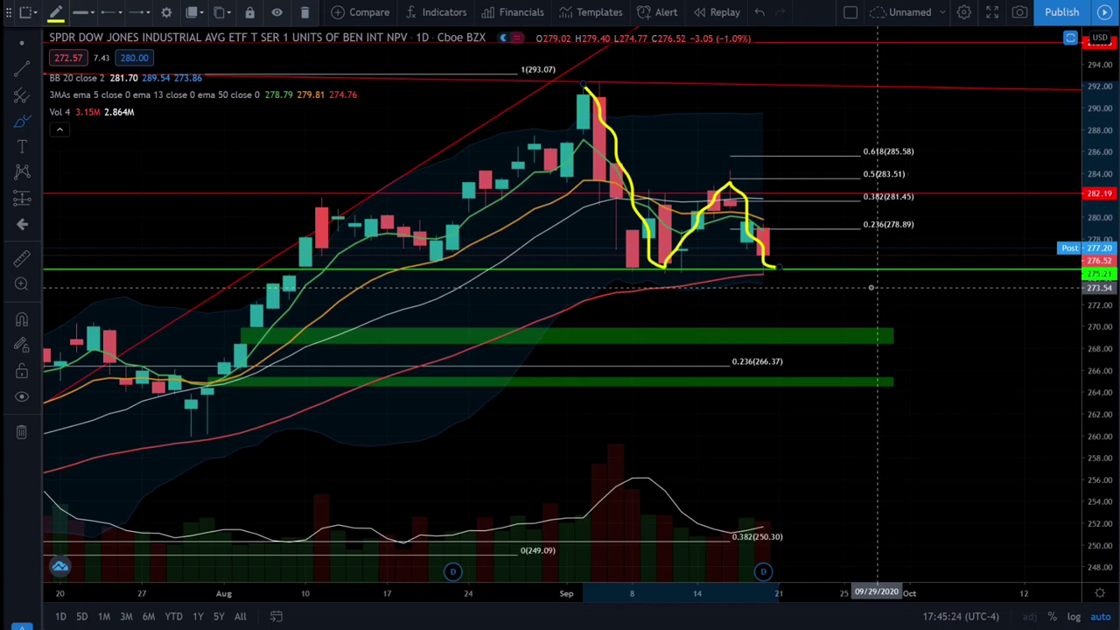
key(Delete)
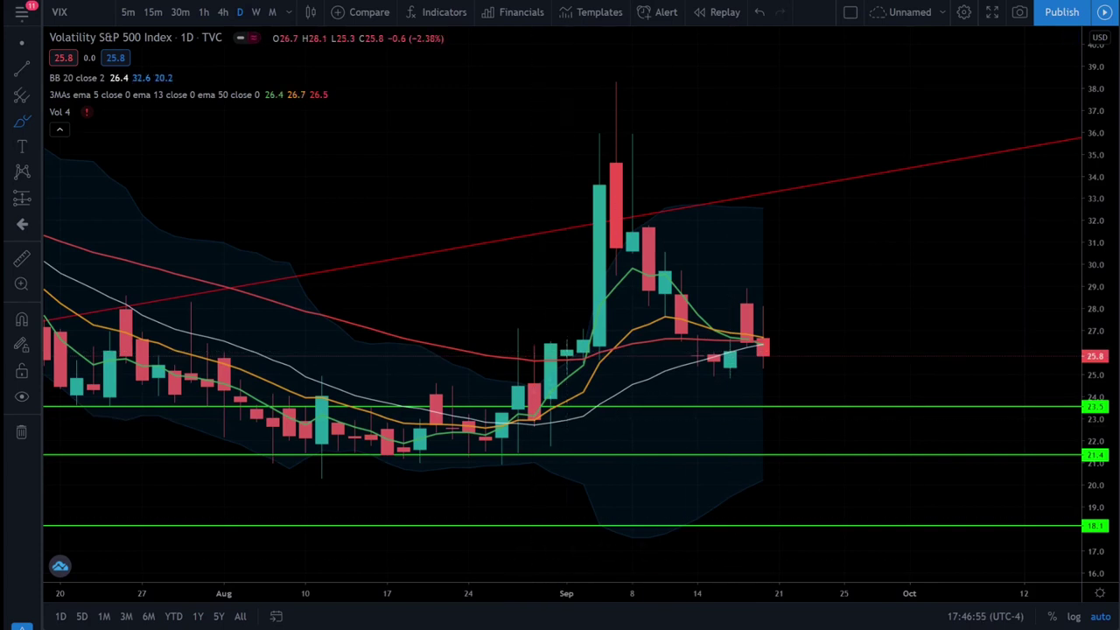
Step: Circle then erase late-August and mid-September VIX candles, sketch a path from Sep 7, and advance to XLF
mouse_move(582, 346)
mouse_down()
mouse_move(530, 336)
mouse_move(486, 433)
mouse_move(605, 376)
mouse_move(584, 341)
mouse_move(567, 340)
mouse_up()
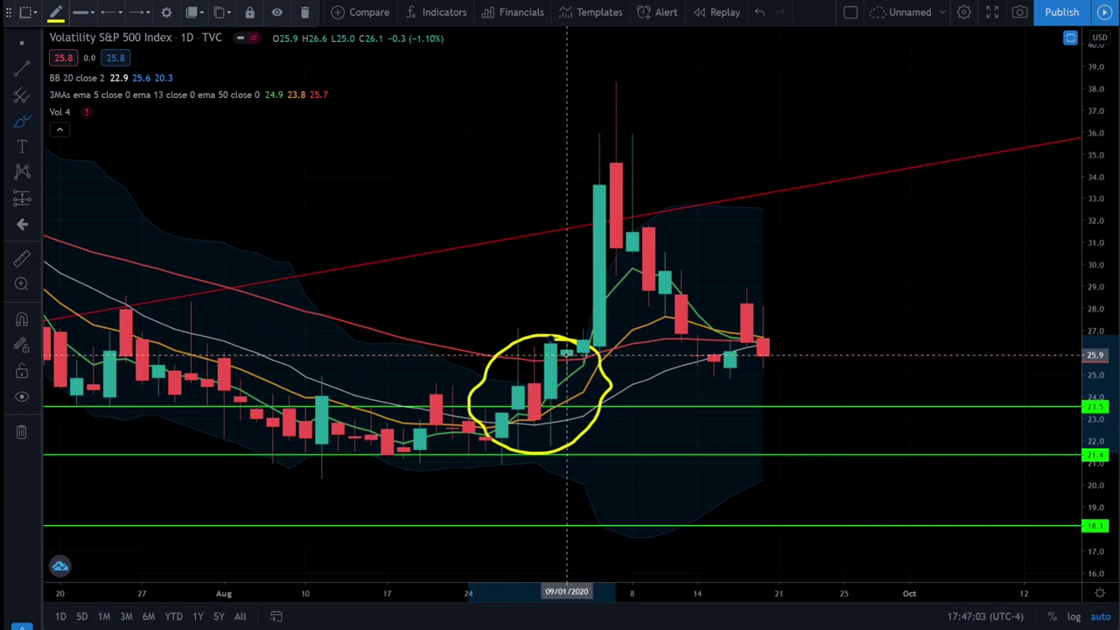
key(Delete)
mouse_move(767, 288)
mouse_down()
mouse_move(743, 282)
mouse_move(696, 368)
mouse_move(811, 312)
mouse_move(774, 285)
mouse_up()
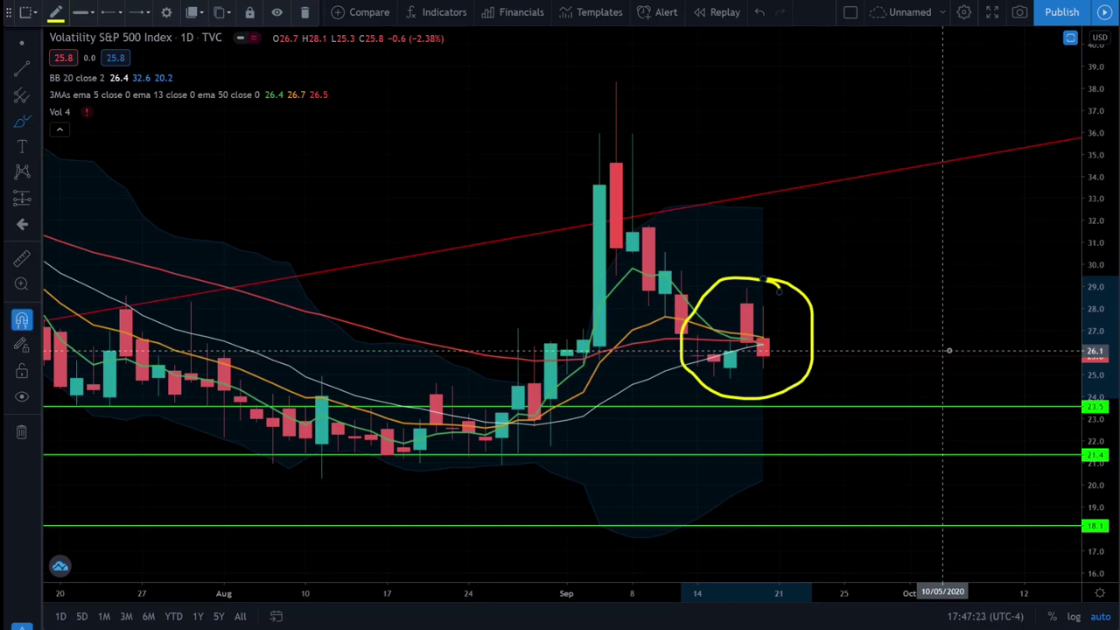
key(Delete)
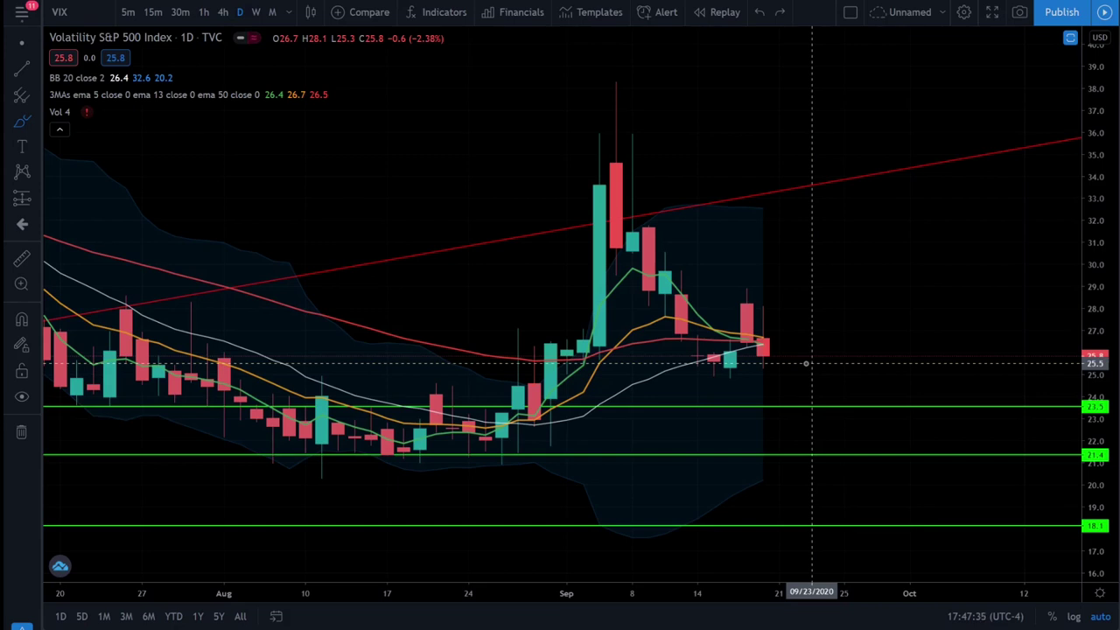
mouse_move(616, 166)
mouse_down()
mouse_move(750, 336)
mouse_move(813, 385)
mouse_move(957, 454)
mouse_move(921, 457)
mouse_up()
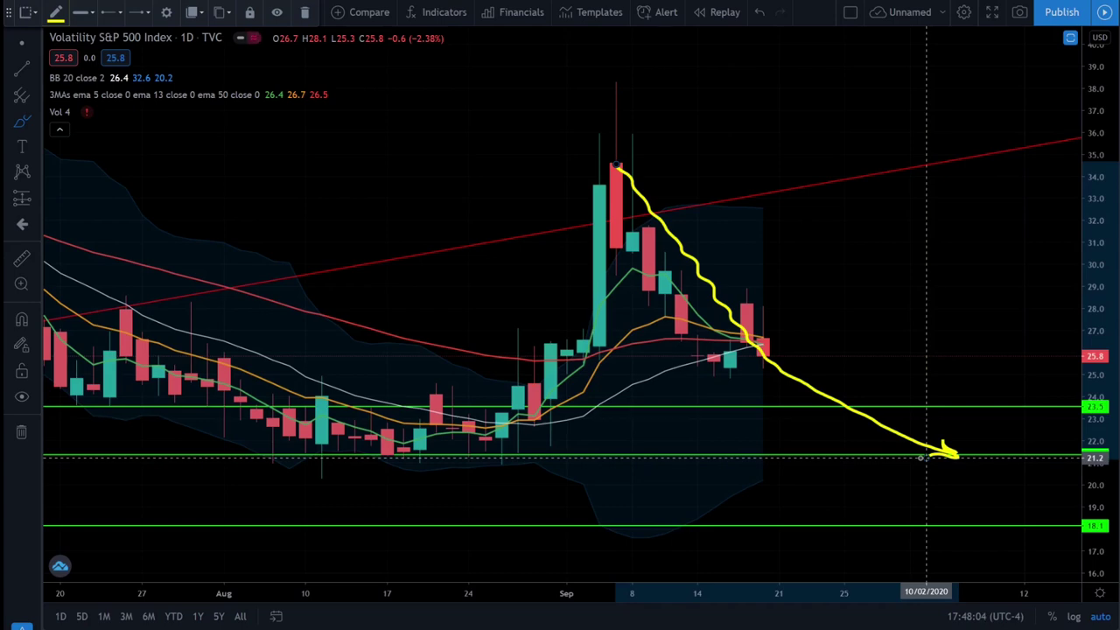
key(Delete)
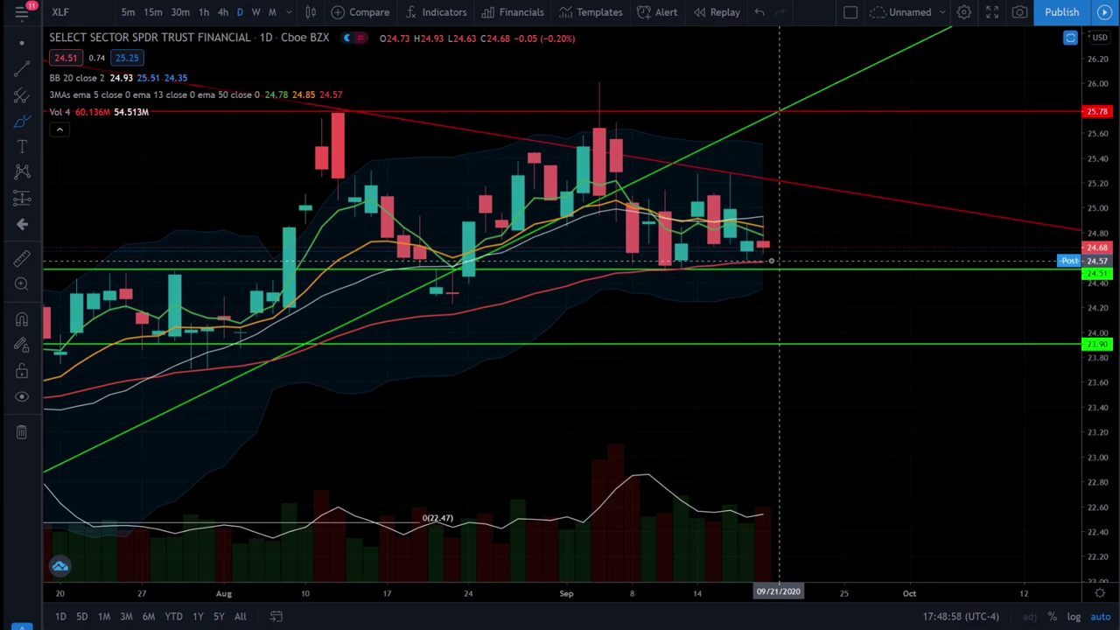
Step: Step through the watchlist from XLF past XLI to the XLV healthcare ETF
key(Down)
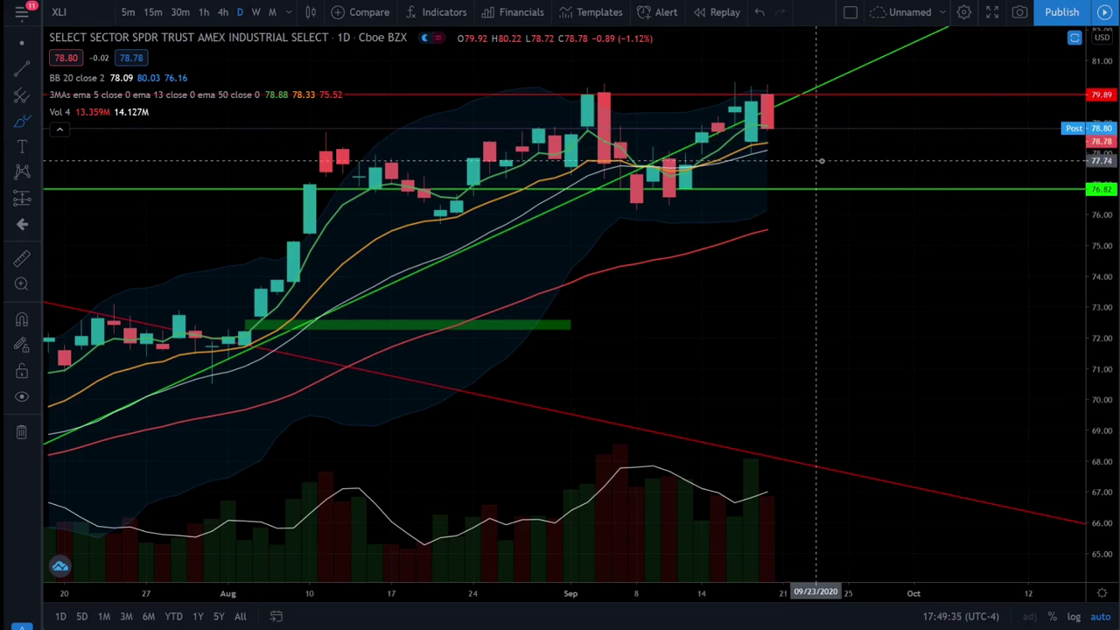
key(space)
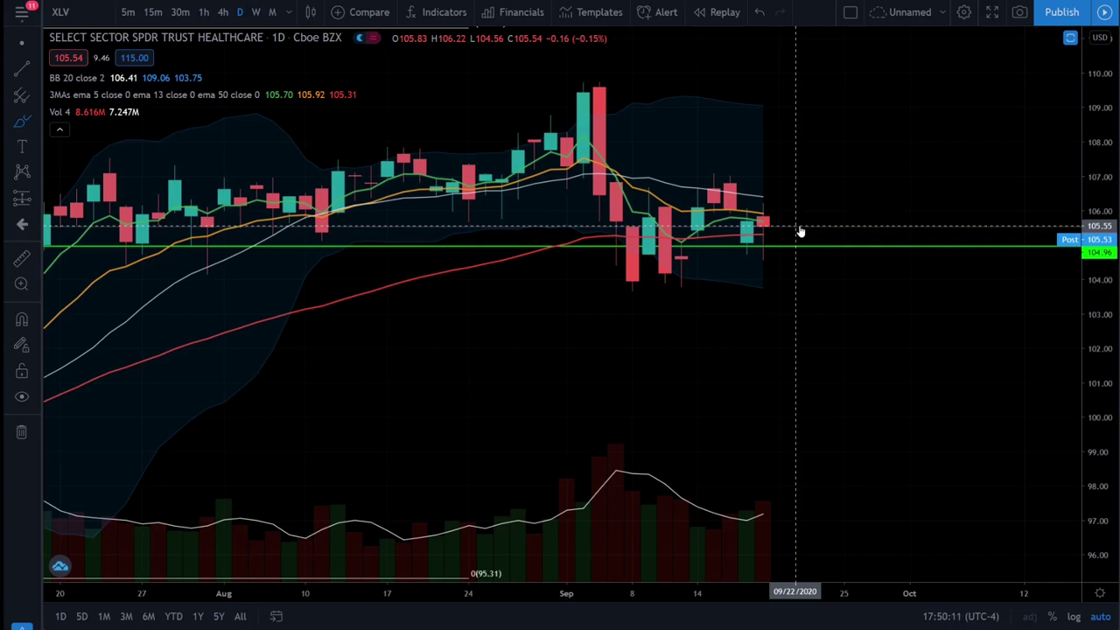
Step: Step through the watchlist from XLV past DXY to the gold spot XAUUSD chart
key(Down)
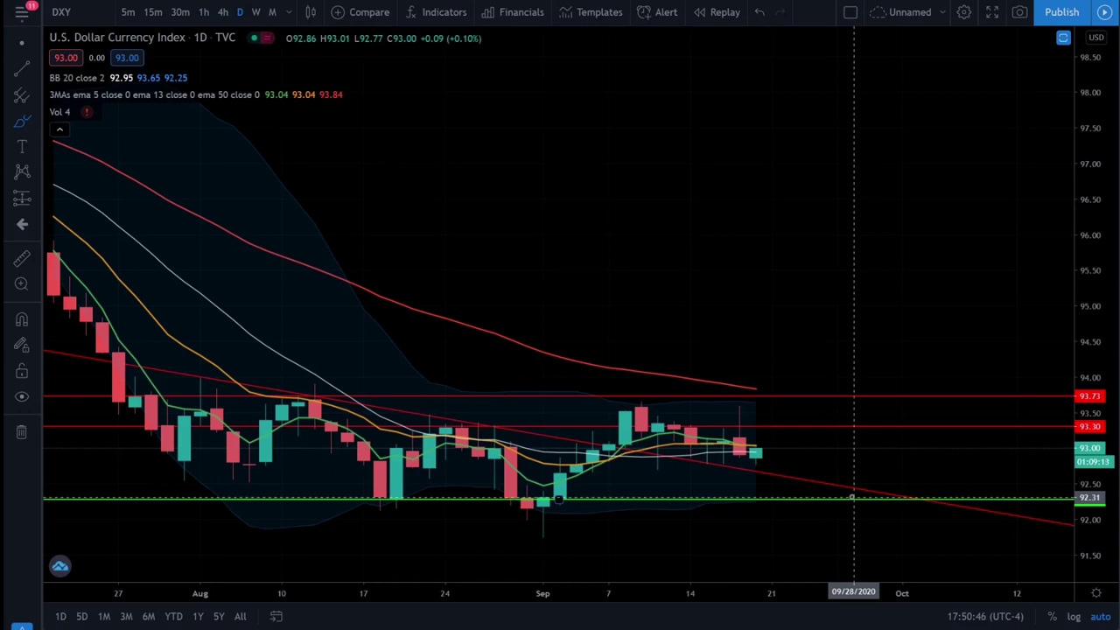
key(Down)
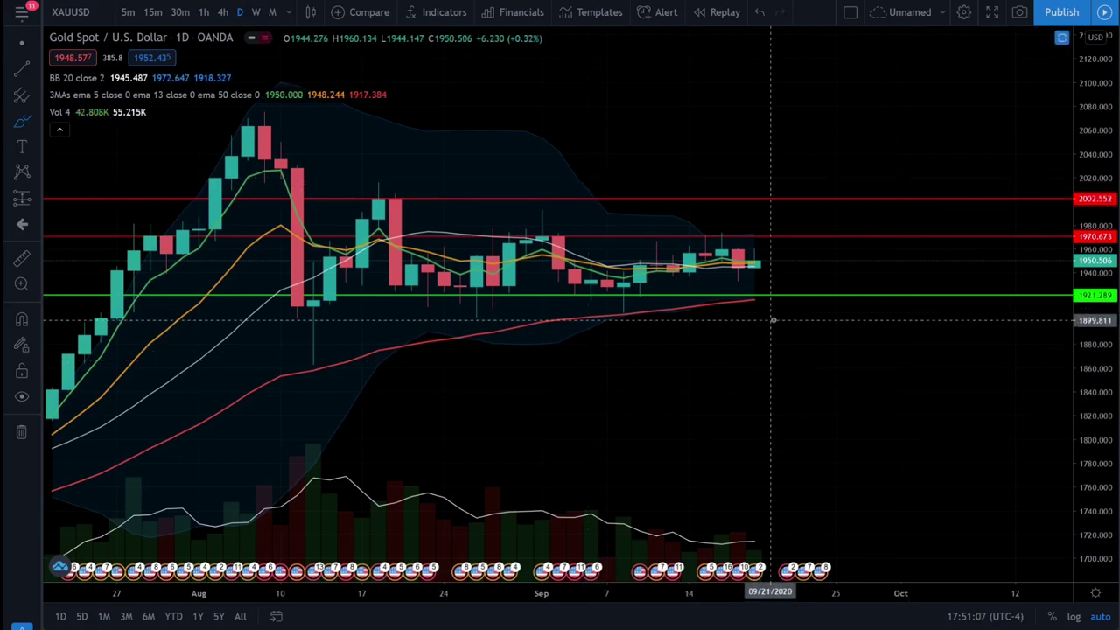
Step: Bring up the Apple AAPL daily chart, closing at 106.84 just above the 0.382 Fibonacci level
drag(725, 303, 848, 303)
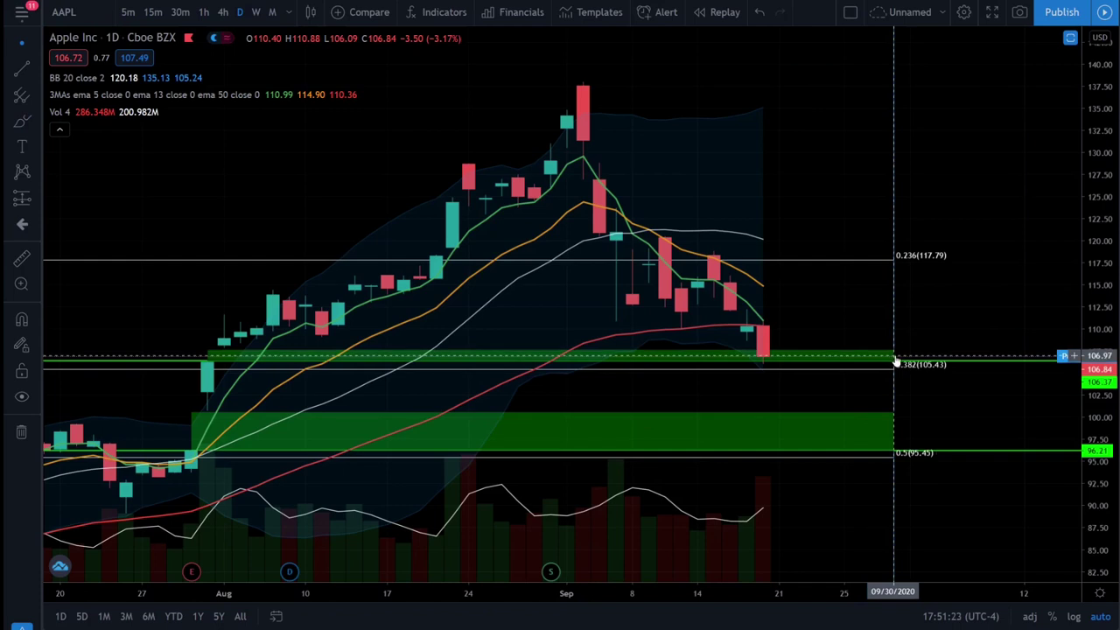
Step: Collapse AAPL's thin green zone near 106 into a single line
drag(890, 360, 893, 369)
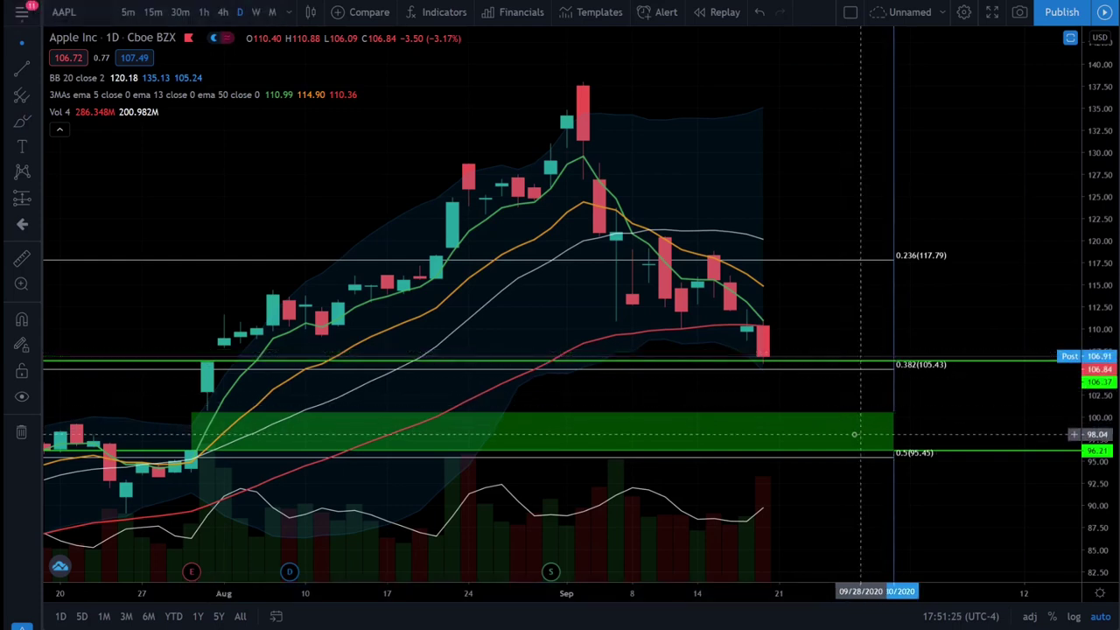
click(863, 453)
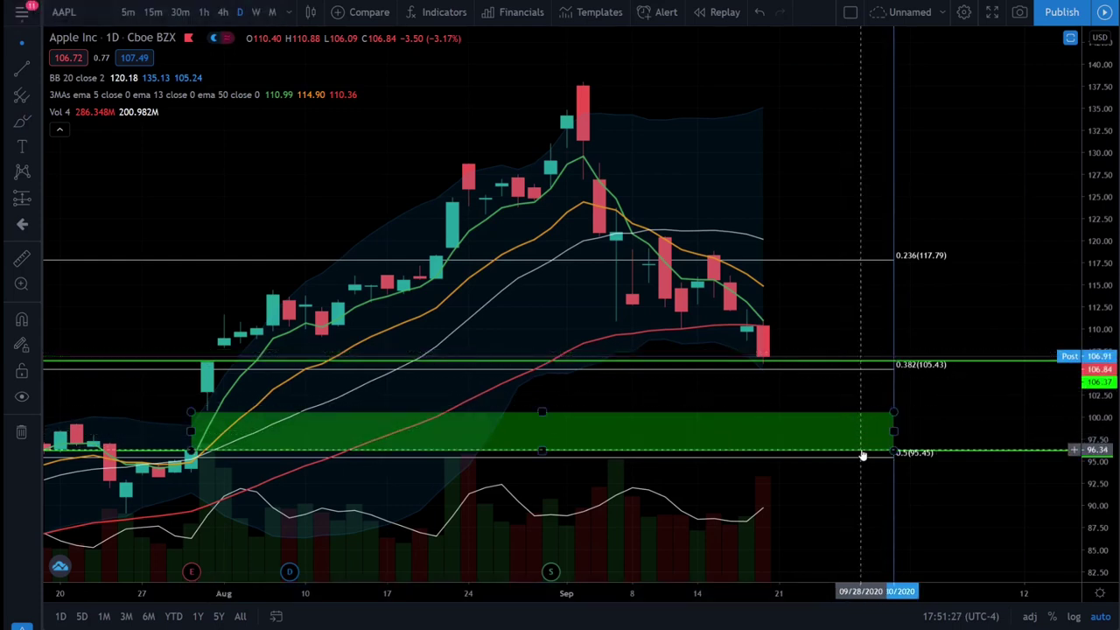
click(765, 365)
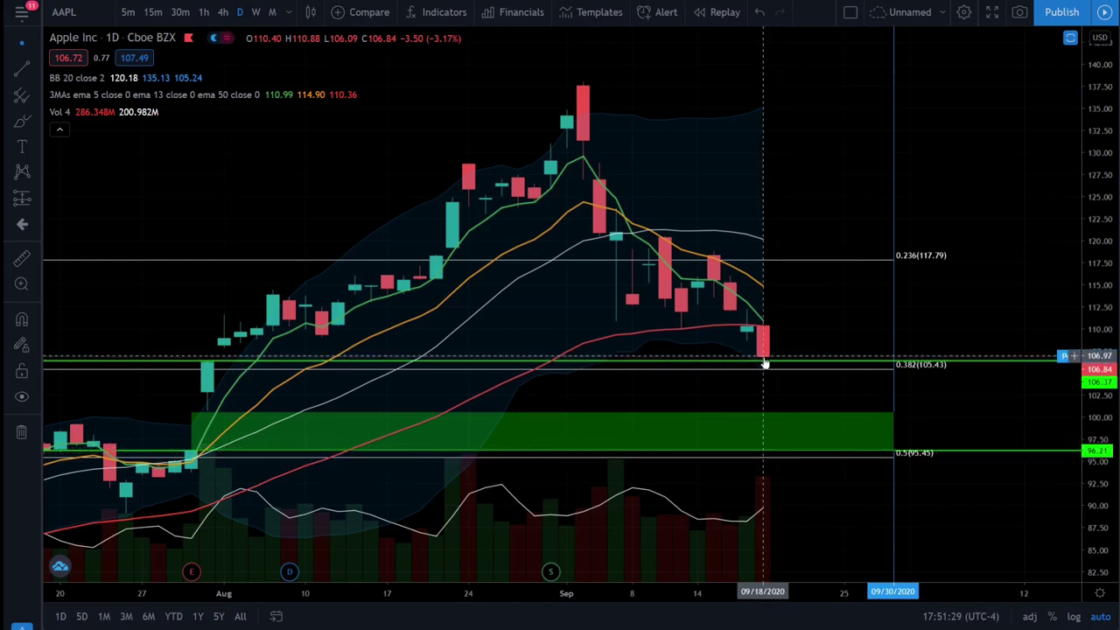
Step: Brush a yellow projected path from the September peak down to about 95, then move to TSLA
click(22, 121)
mouse_move(568, 88)
mouse_down()
mouse_move(649, 331)
mouse_move(714, 246)
mouse_move(763, 318)
mouse_move(823, 454)
mouse_up()
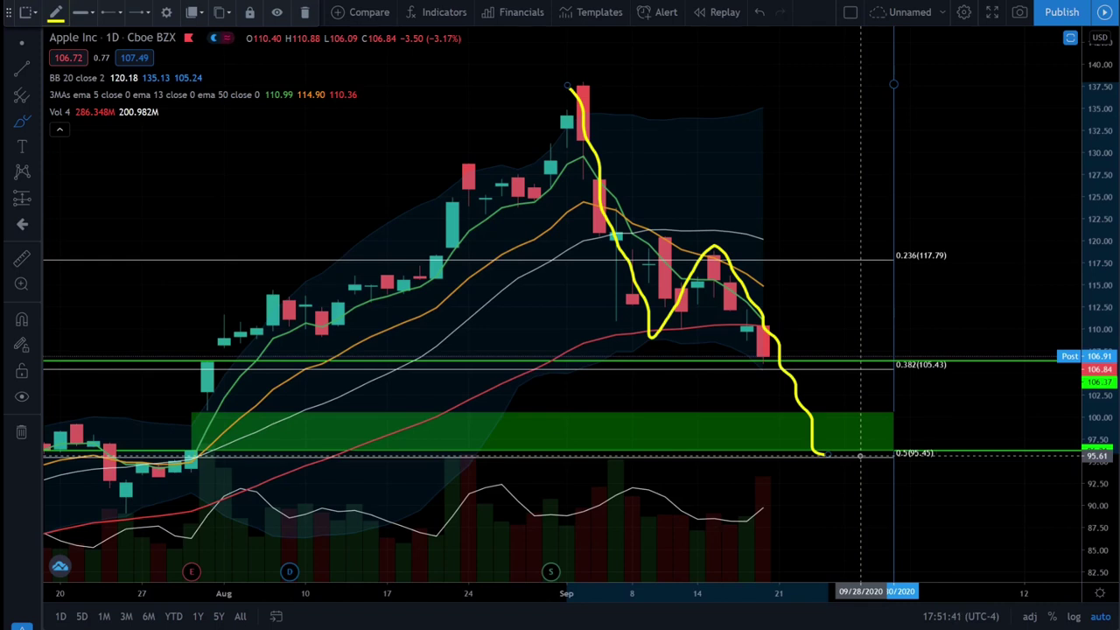
key(Delete)
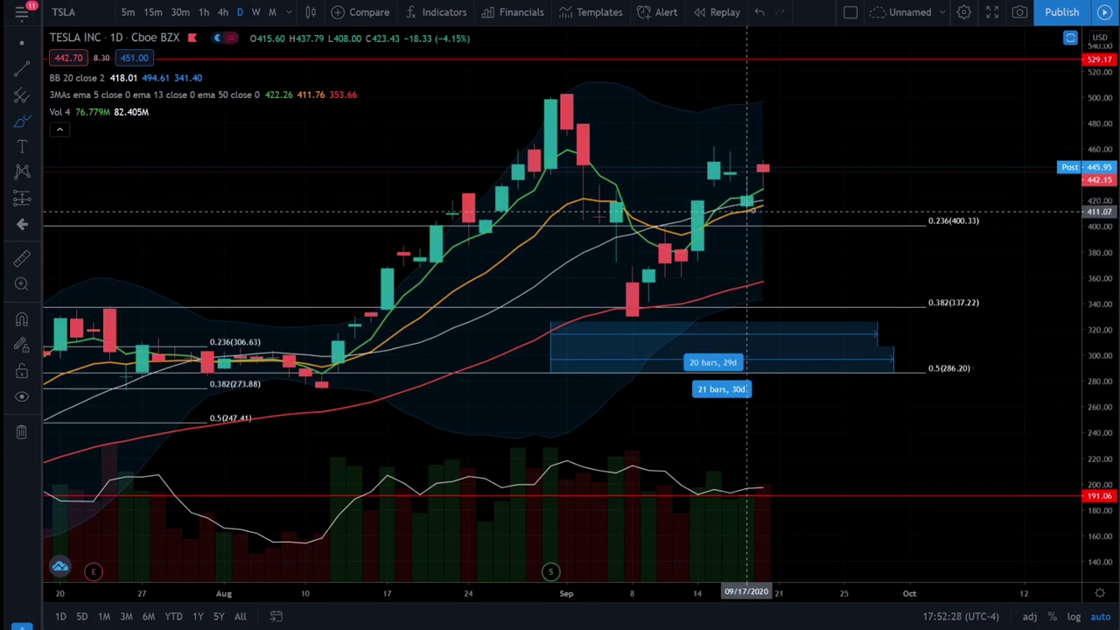
Step: Remove a trial yellow sketch on TSLA and add a horizontal line at the late-August high
mouse_move(710, 163)
mouse_down()
mouse_move(742, 200)
mouse_move(774, 160)
mouse_move(792, 182)
mouse_up()
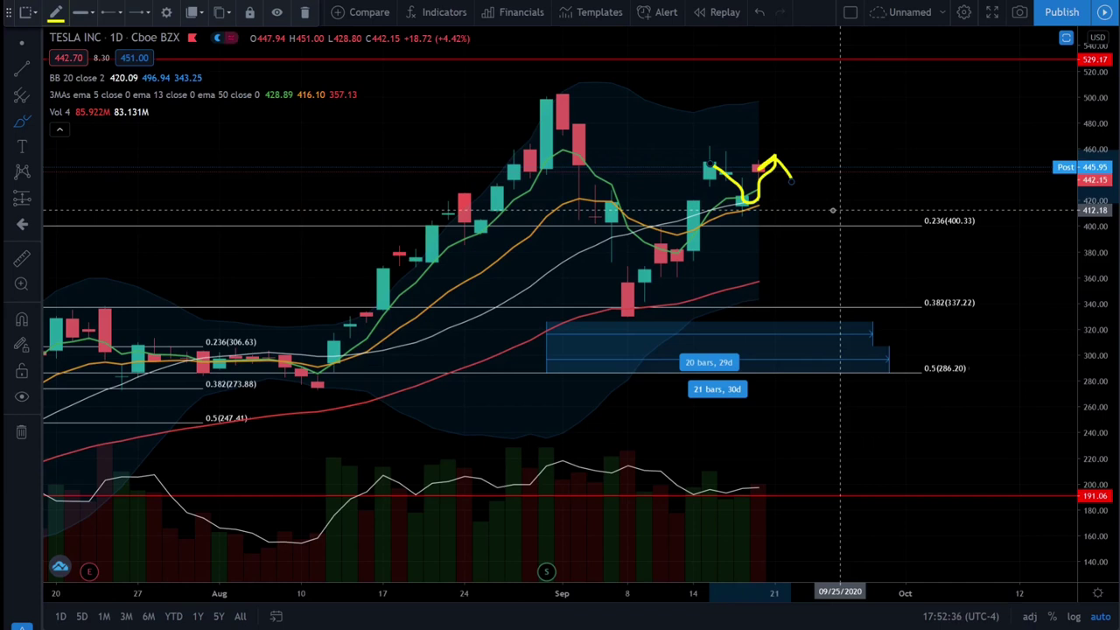
key(Delete)
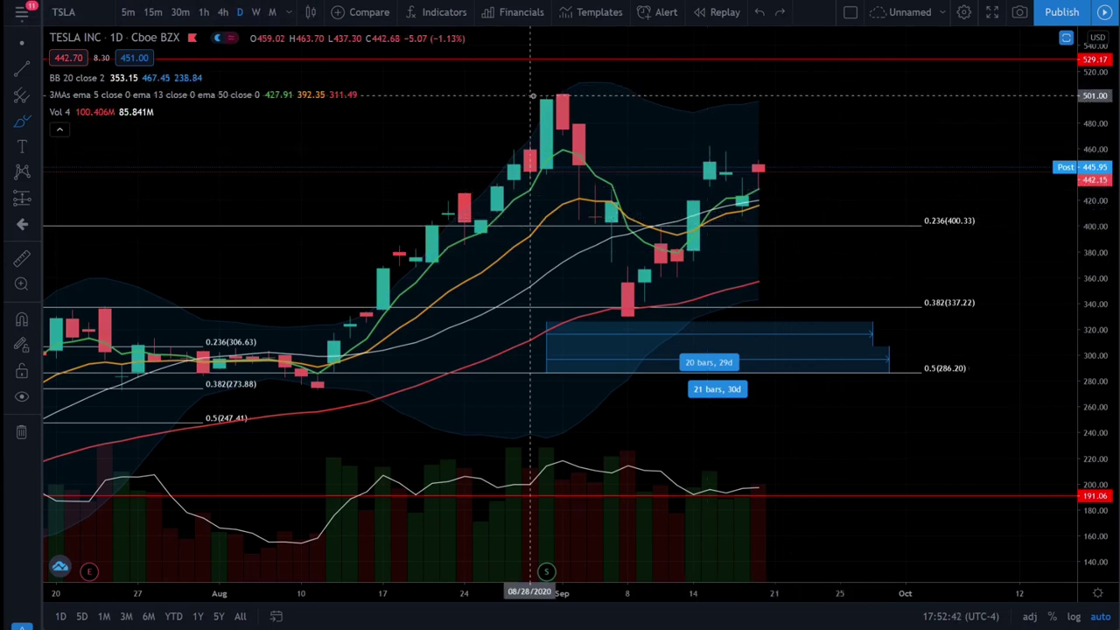
click(560, 99)
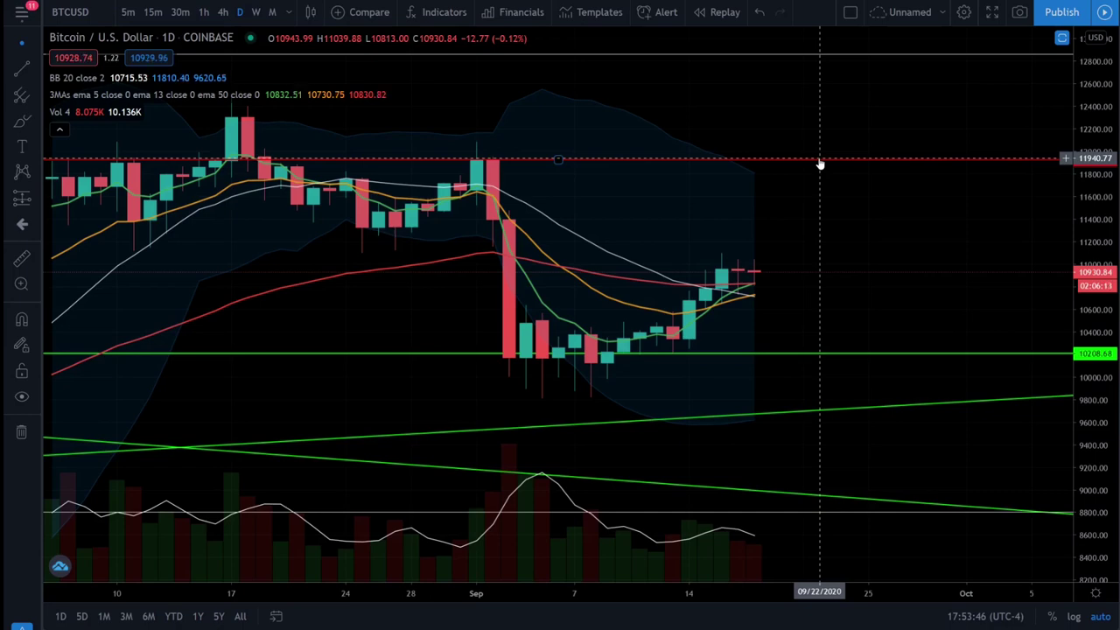
Step: Advance from BTCUSD to the SPY daily chart and adjust the view
key(space)
scroll(894, 271, up, 1)
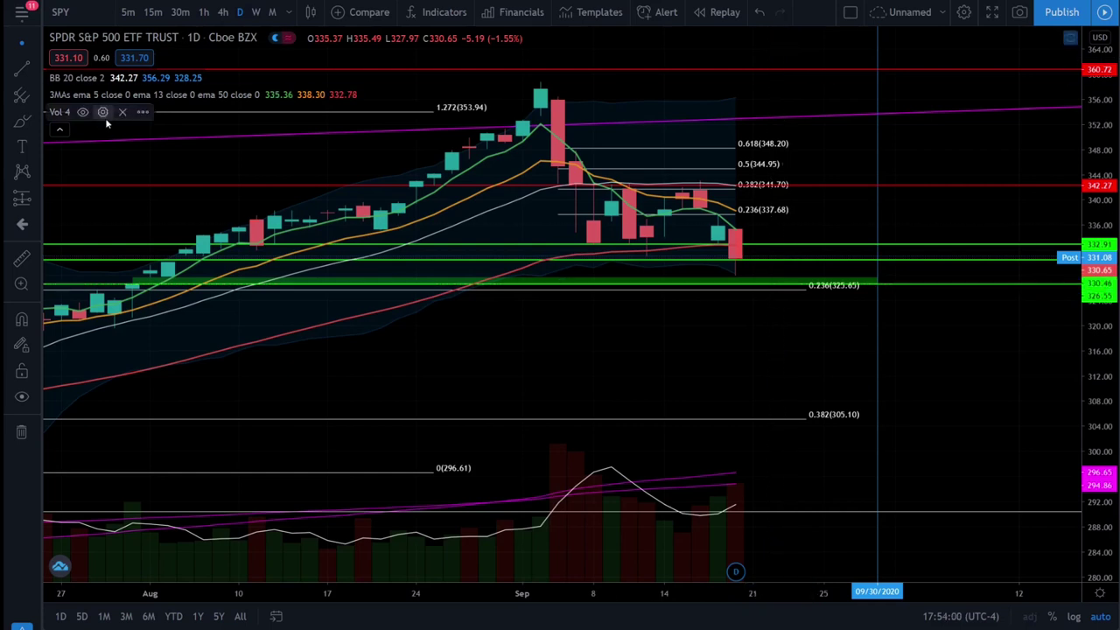
Step: Sketch a yellow path on SPY dipping to the 325.65 level, then rising toward 340
click(736, 282)
click(706, 288)
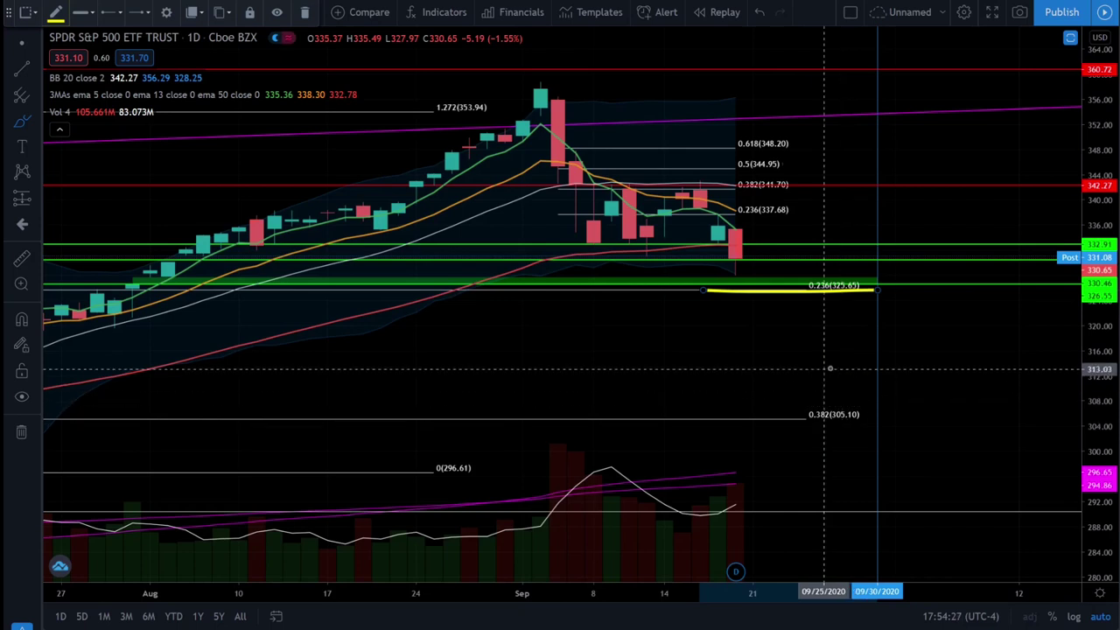
click(738, 269)
mouse_move(738, 269)
mouse_down()
mouse_move(762, 282)
mouse_move(858, 201)
mouse_move(862, 229)
mouse_up()
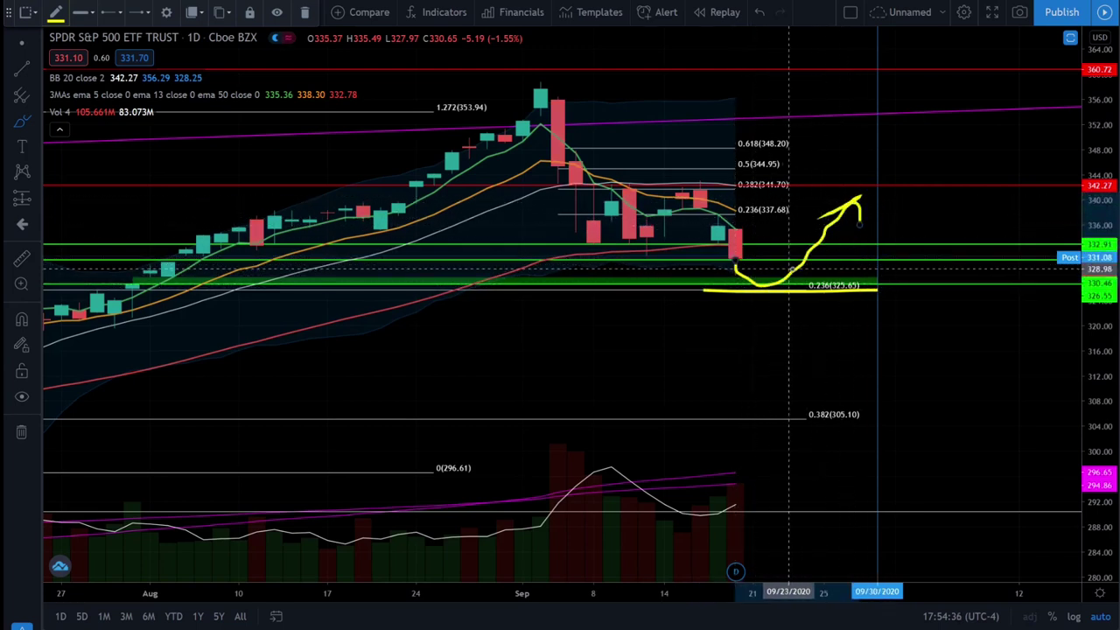